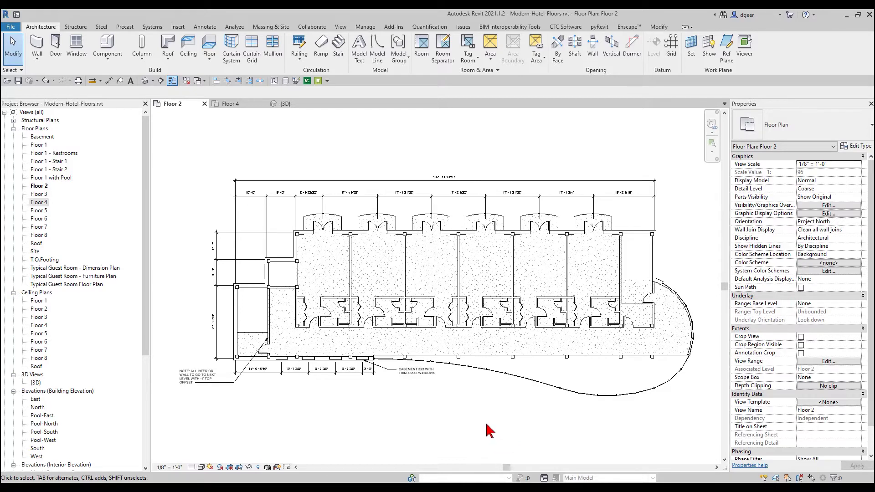
Select the LW Concrete on Metal Deck floor slab in the Floor 2 plan
{"action": "left_click", "coordinate": [524, 355]}
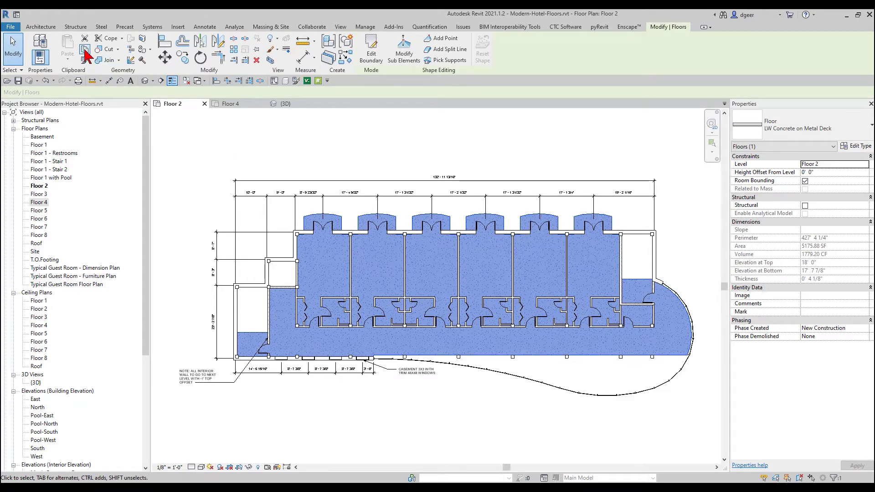
Copy the Floor 2 slab and, in the 3D view, start pasting it aligned to selected levels
{"action": "left_click", "coordinate": [85, 51]}
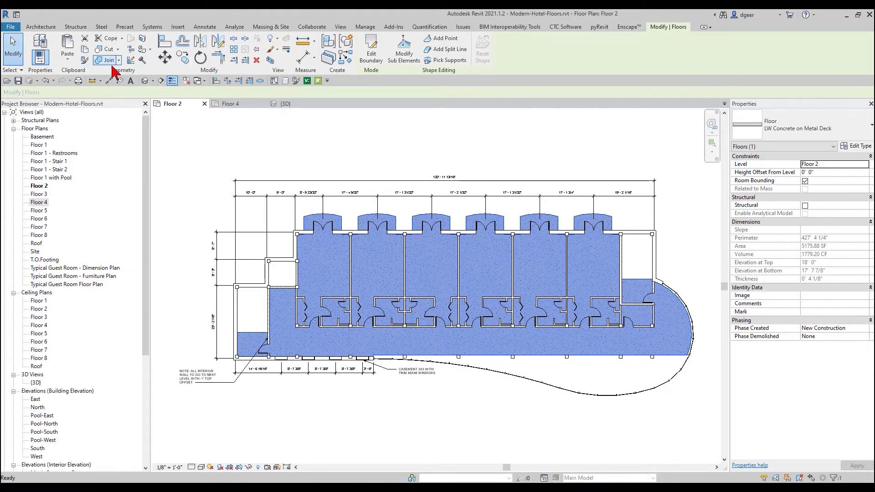
{"action": "left_click", "coordinate": [287, 106]}
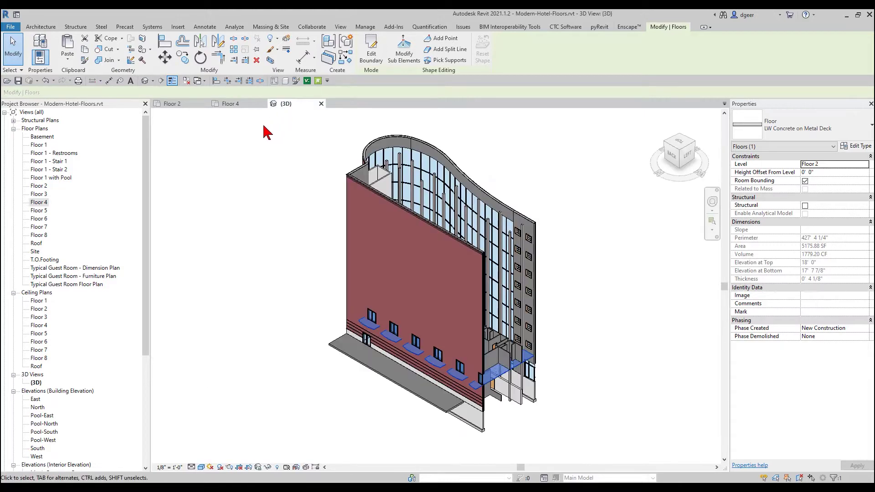
{"action": "left_click", "coordinate": [67, 59]}
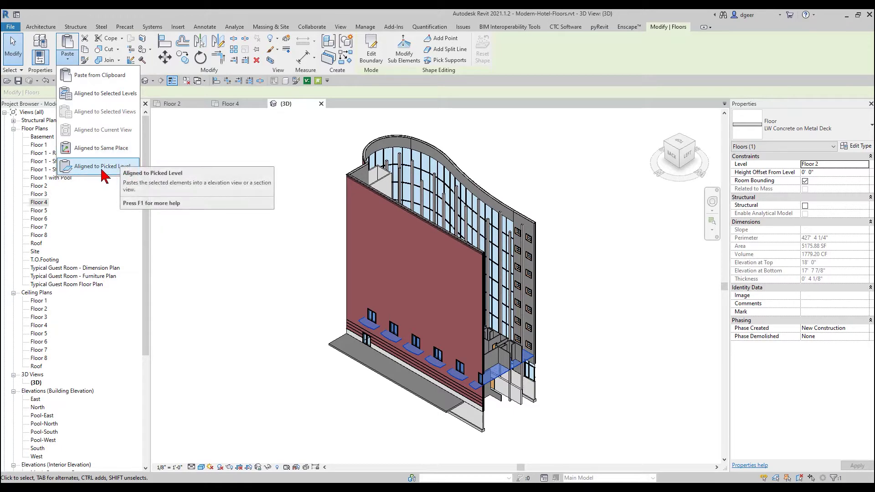
{"action": "left_click", "coordinate": [103, 94]}
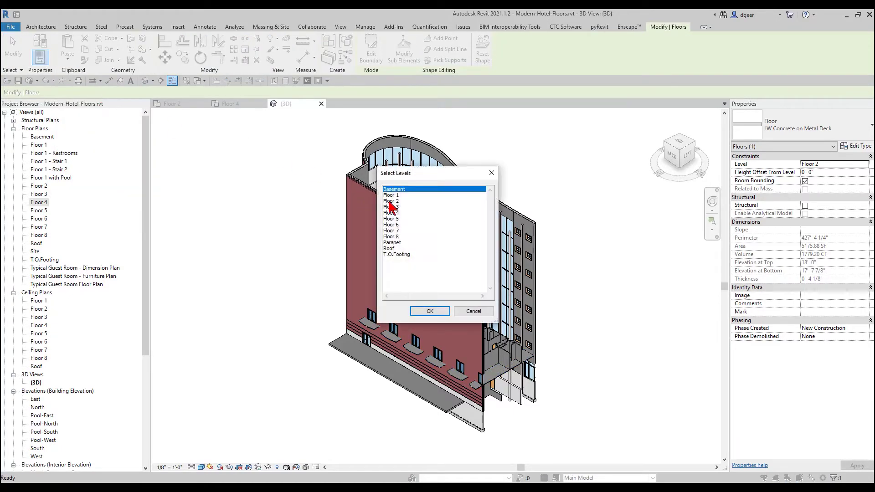
Paste the slab onto levels Floor 3 through Floor 8, then return to the Floor 2 plan
{"action": "left_click", "coordinate": [390, 207]}
{"action": "left_click", "coordinate": [393, 237], "text": "shift"}
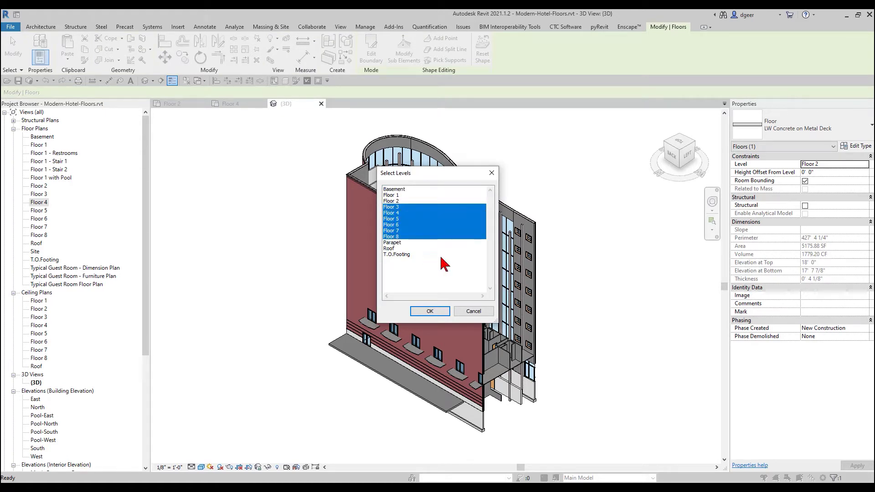
{"action": "left_click", "coordinate": [443, 314]}
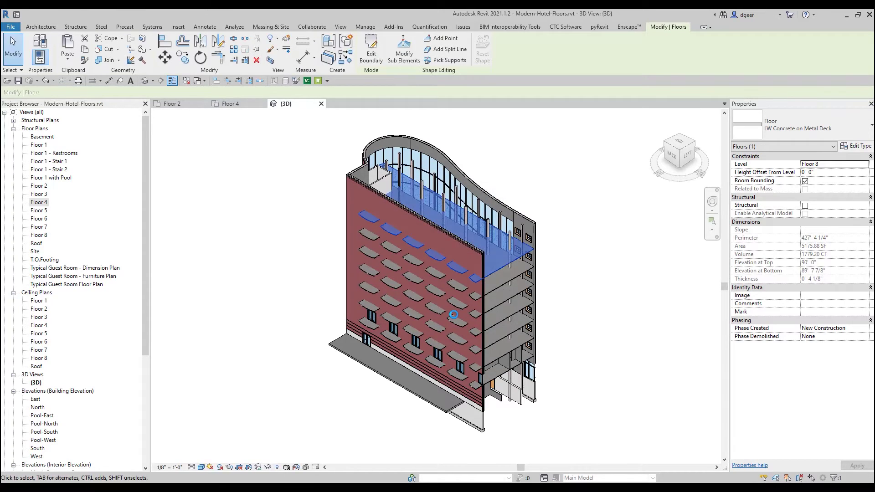
{"action": "left_click", "coordinate": [620, 341]}
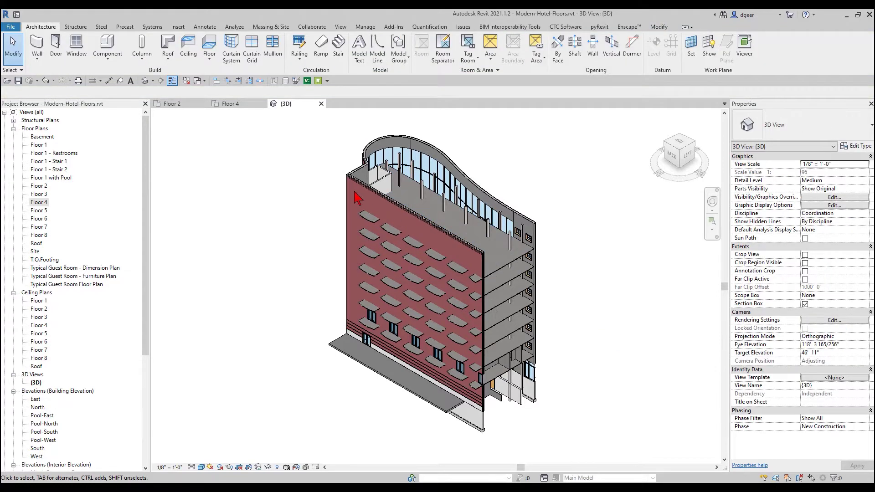
{"action": "left_click", "coordinate": [176, 105]}
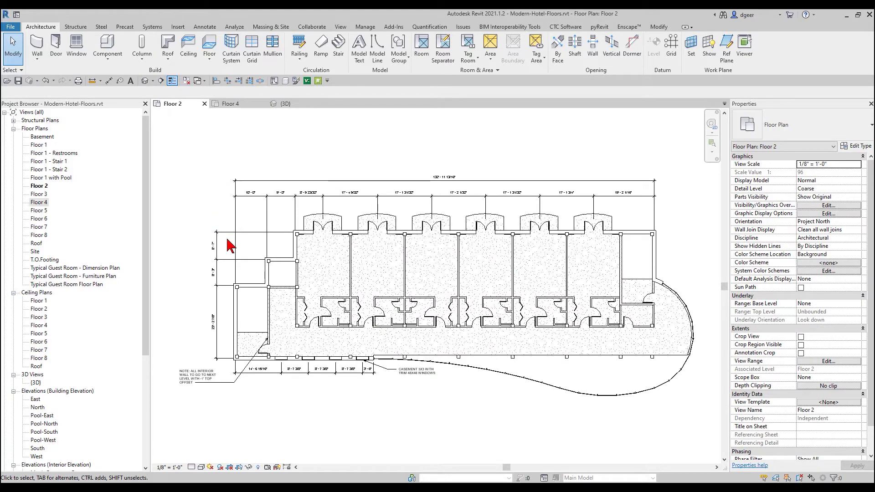
Select the eleven guest-room, bathroom and corridor walls on Floor 2 and copy them to the clipboard
{"action": "scroll", "coordinate": [328, 346], "scroll_direction": "up", "scroll_amount": 3}
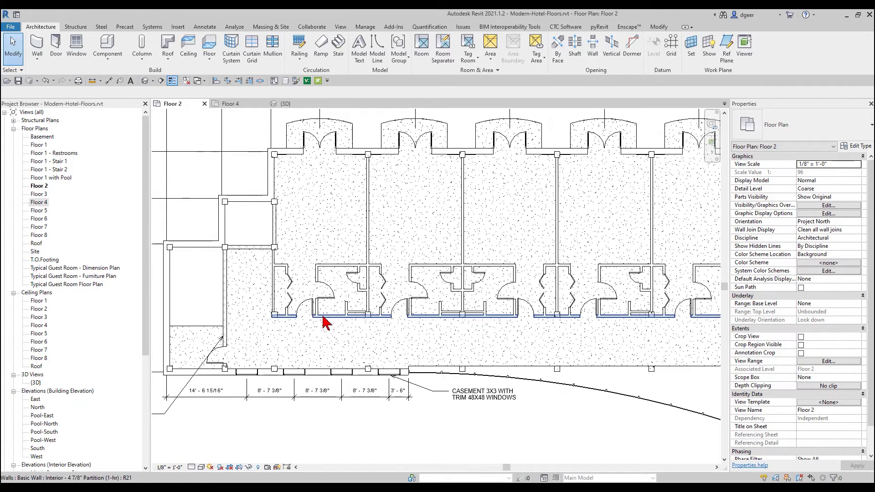
{"action": "left_click", "coordinate": [278, 296]}
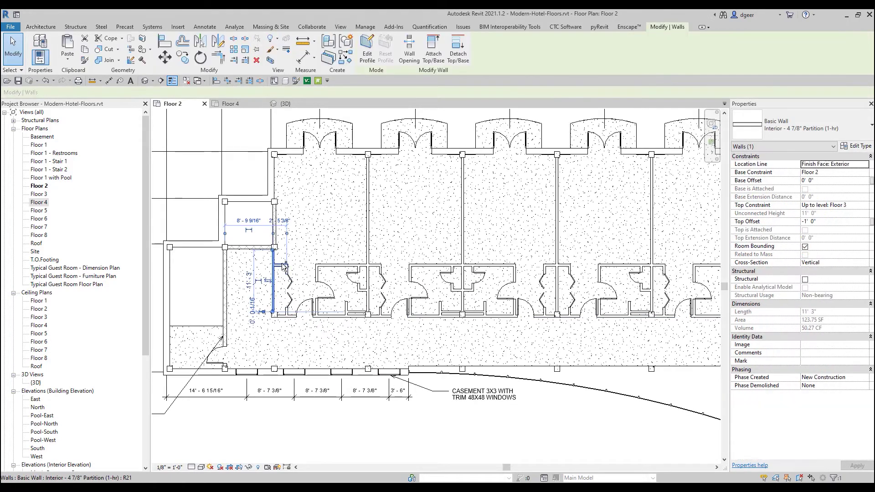
{"action": "left_click", "coordinate": [284, 265], "text": "ctrl"}
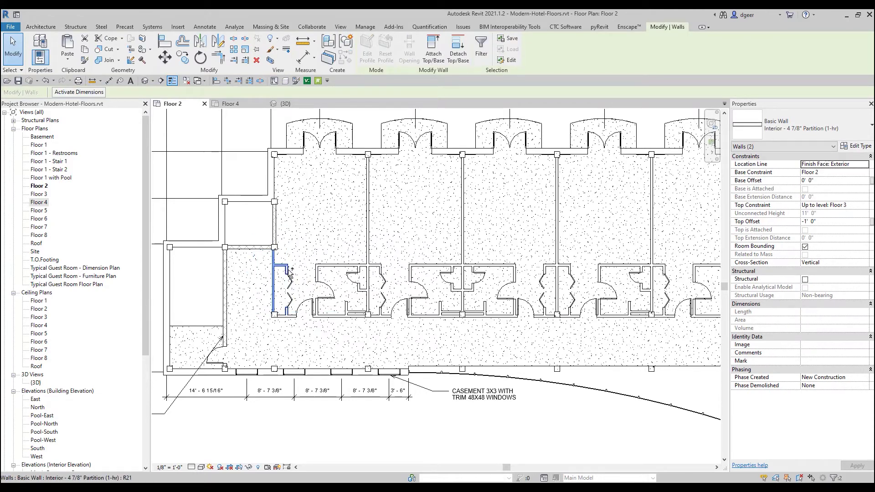
{"action": "left_click", "coordinate": [342, 265], "text": "ctrl"}
{"action": "left_click", "coordinate": [316, 282], "text": "ctrl"}
{"action": "left_click", "coordinate": [369, 248], "text": "ctrl"}
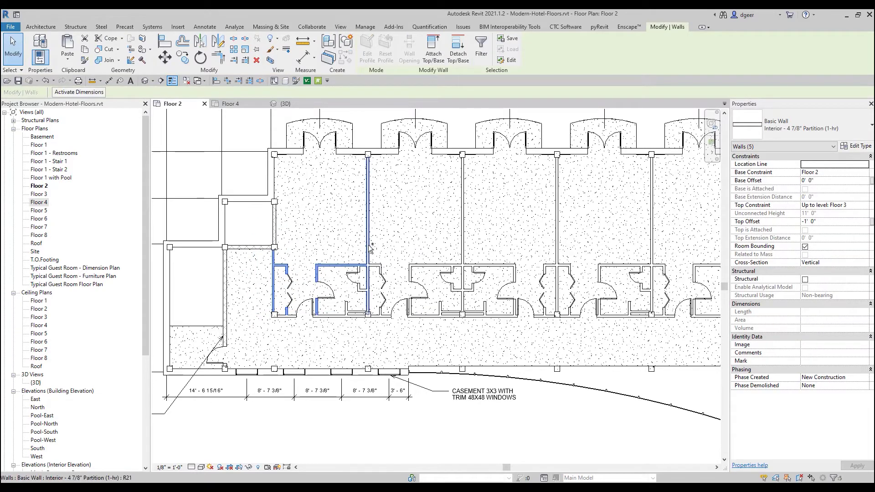
{"action": "left_click", "coordinate": [359, 276], "text": "ctrl"}
{"action": "left_click", "coordinate": [365, 290], "text": "ctrl"}
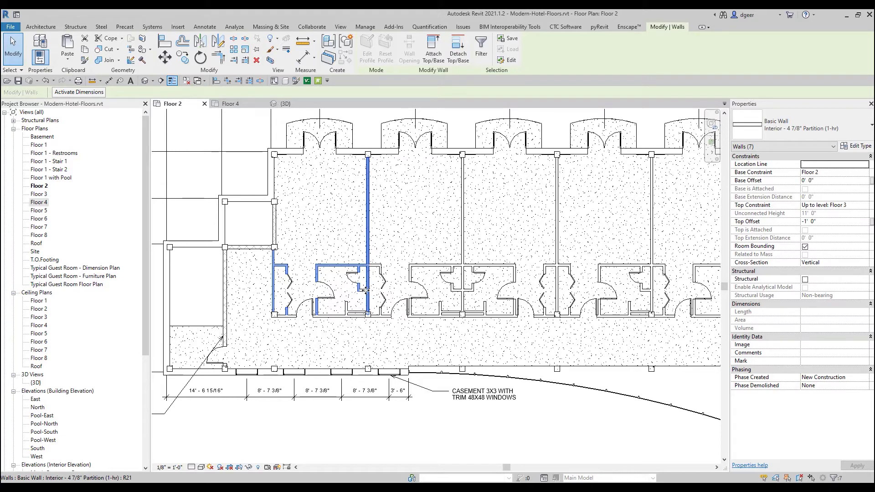
{"action": "left_click", "coordinate": [365, 290], "text": "ctrl"}
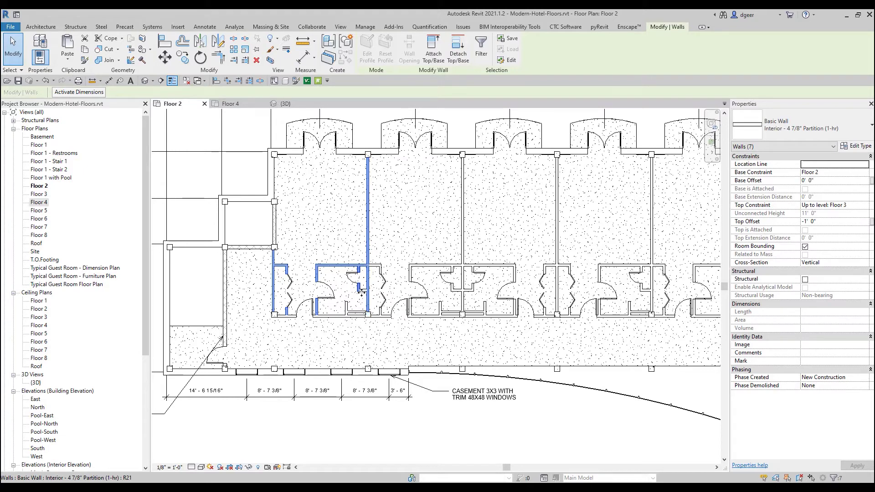
{"action": "left_click", "coordinate": [353, 315], "text": "ctrl"}
{"action": "left_click", "coordinate": [347, 308], "text": "ctrl"}
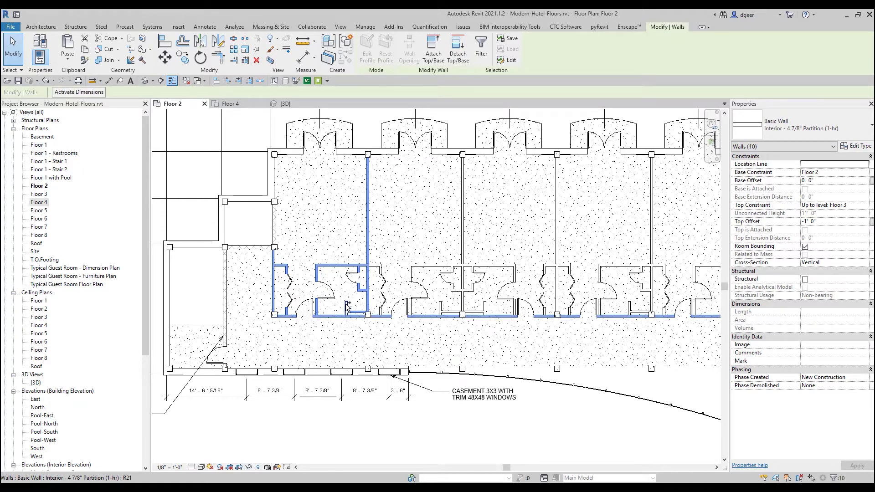
{"action": "left_click", "coordinate": [348, 308], "text": "ctrl"}
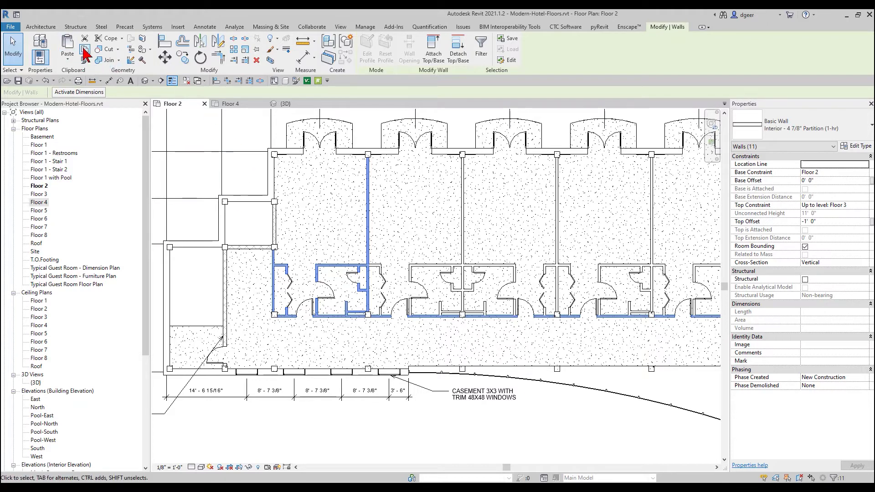
{"action": "left_click", "coordinate": [85, 49]}
Paste the copied walls into the Floor 4 plan aligned to the current view
{"action": "left_click", "coordinate": [231, 103]}
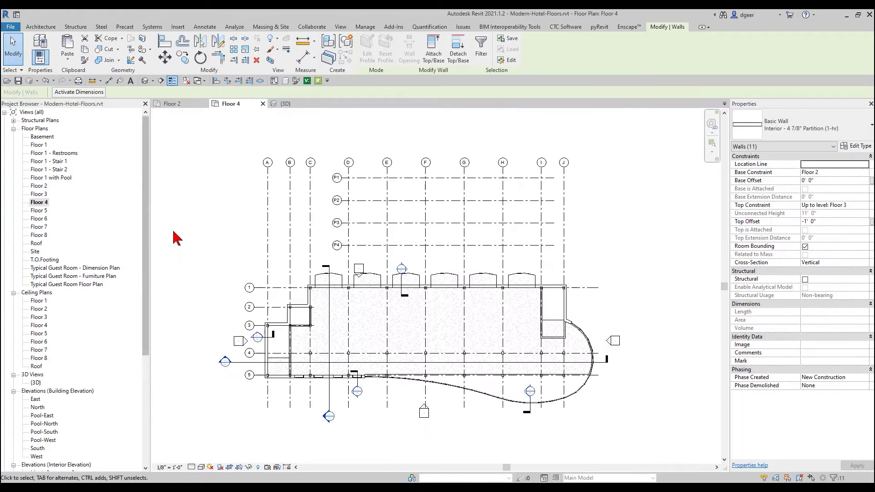
{"action": "left_click", "coordinate": [67, 59]}
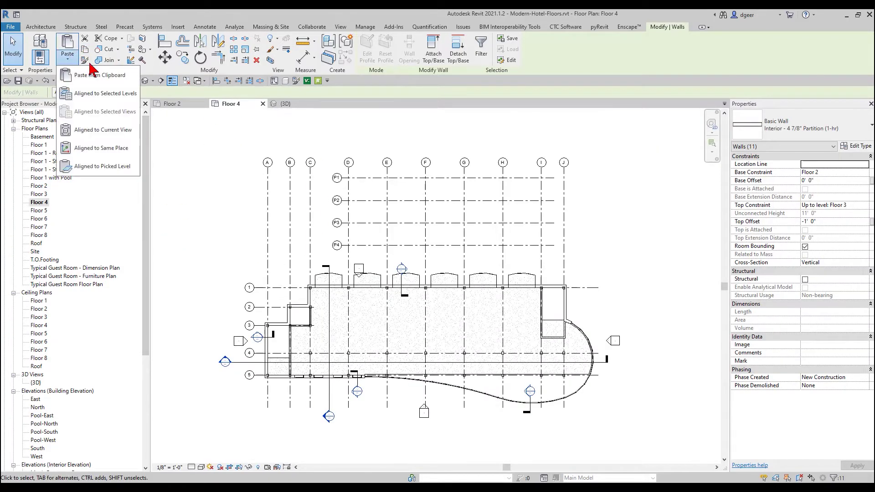
{"action": "left_click", "coordinate": [120, 135]}
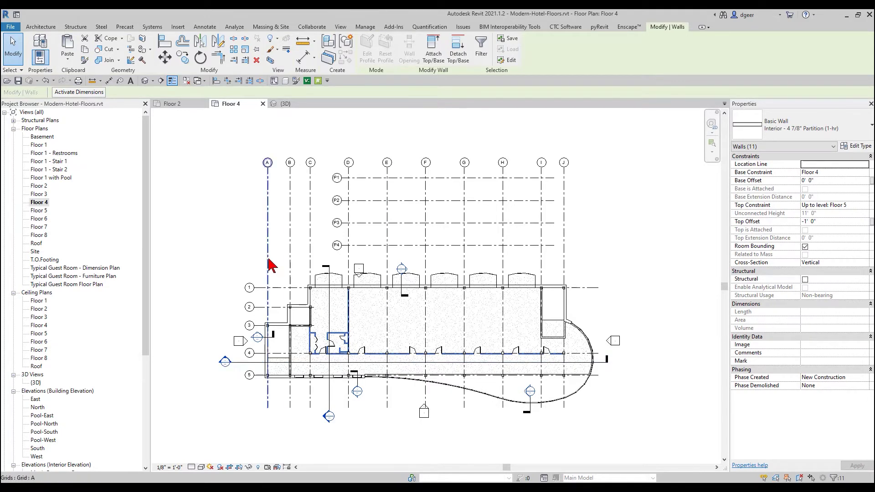
Open the Floor 5 plan, then the North building elevation
{"action": "double_click", "coordinate": [45, 210]}
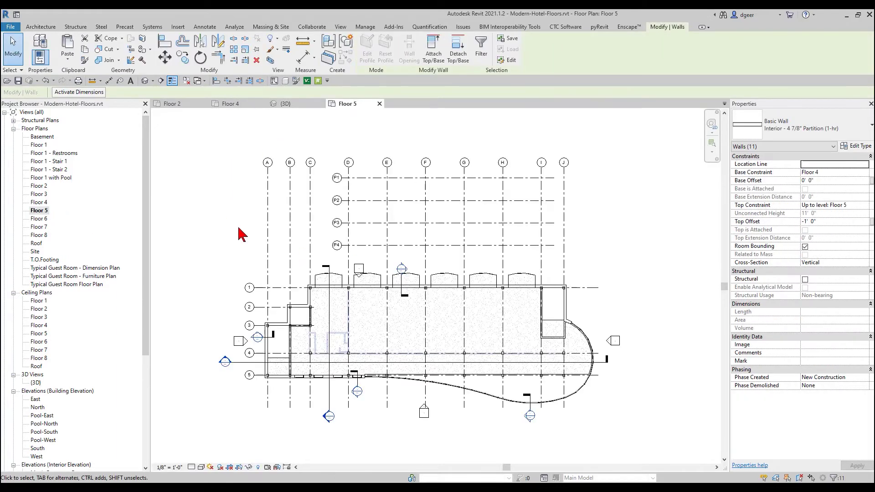
{"action": "left_click", "coordinate": [73, 64]}
{"action": "double_click", "coordinate": [38, 408]}
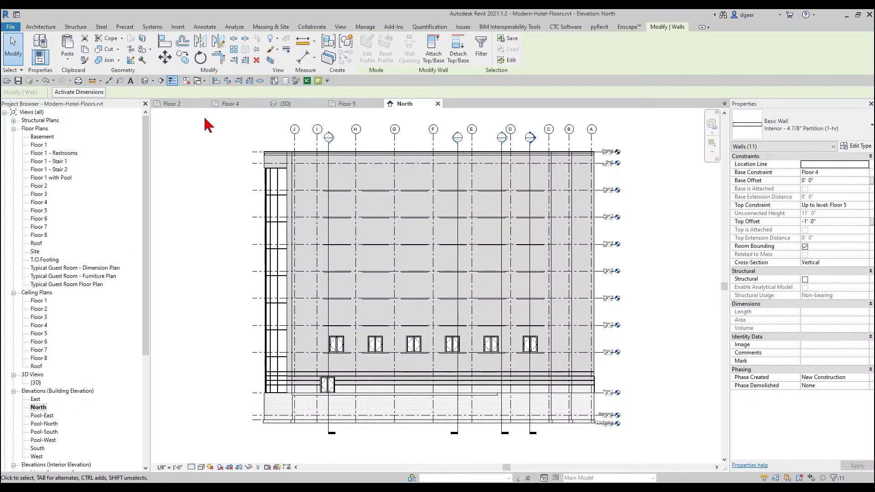
Paste the walls onto the Floor 5 level picked in the North elevation, then verify them in the Floor 5 plan
{"action": "left_click", "coordinate": [73, 61]}
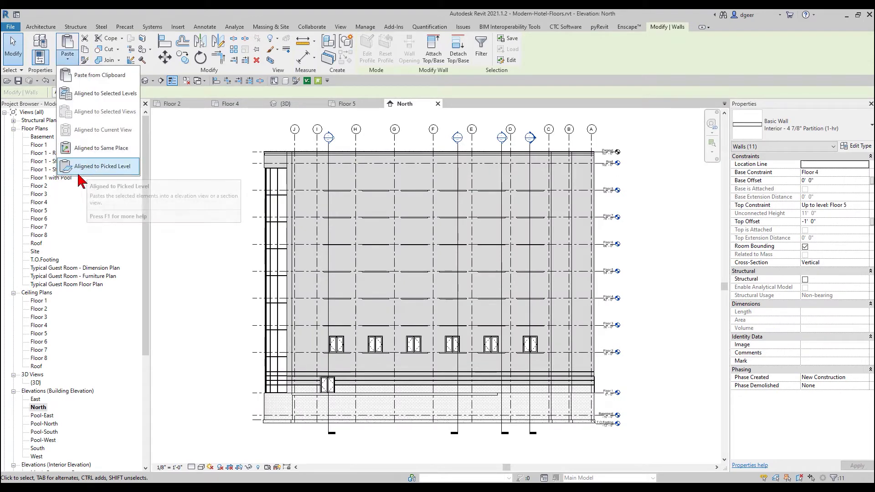
{"action": "left_click", "coordinate": [112, 176]}
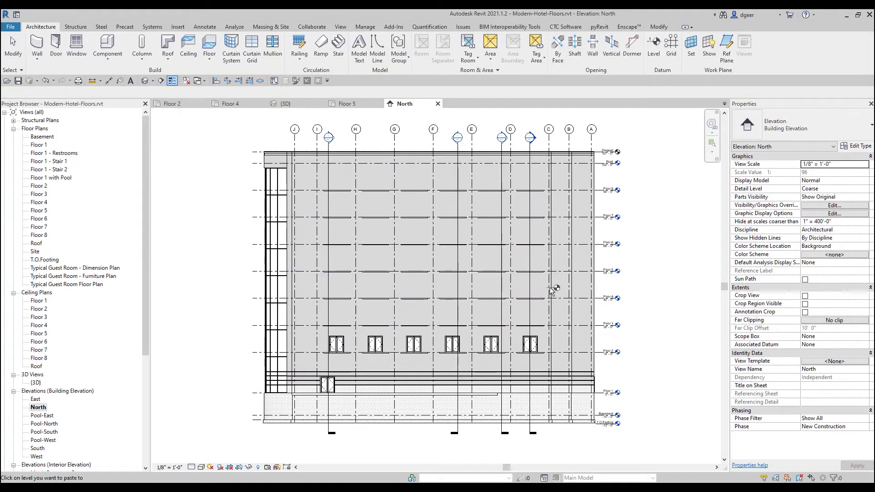
{"action": "scroll", "coordinate": [608, 272], "scroll_direction": "up", "scroll_amount": 2}
{"action": "scroll", "coordinate": [607, 273], "scroll_direction": "up", "scroll_amount": 1}
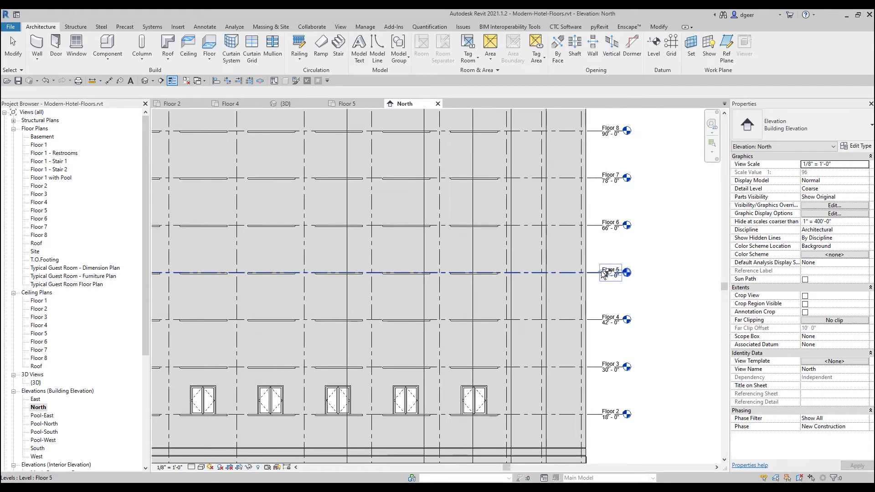
{"action": "left_click", "coordinate": [591, 276]}
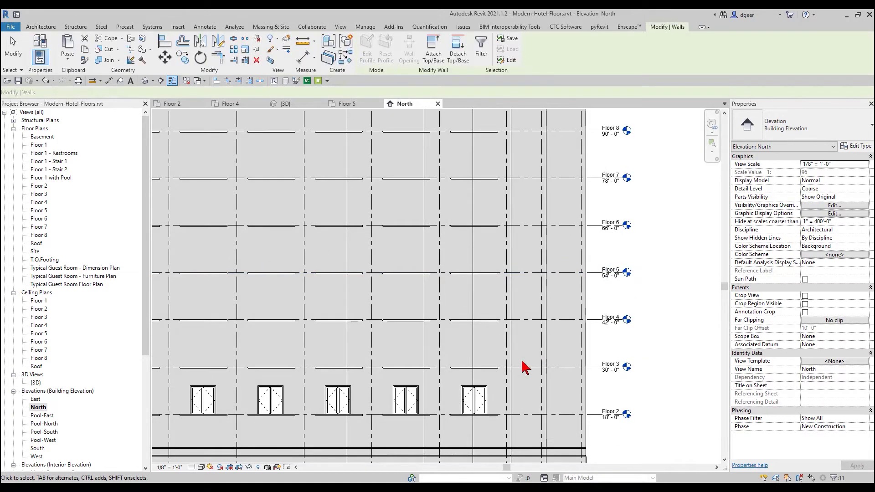
{"action": "left_click", "coordinate": [344, 104]}
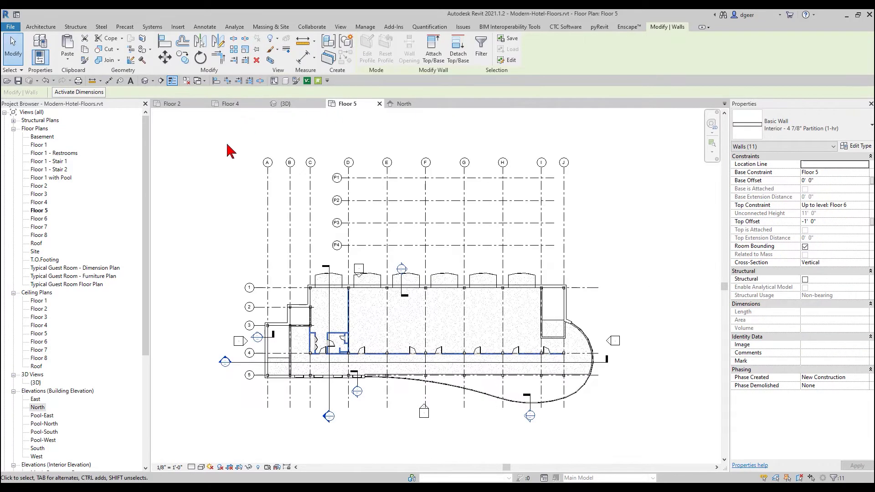
{"action": "key", "text": "Escape"}
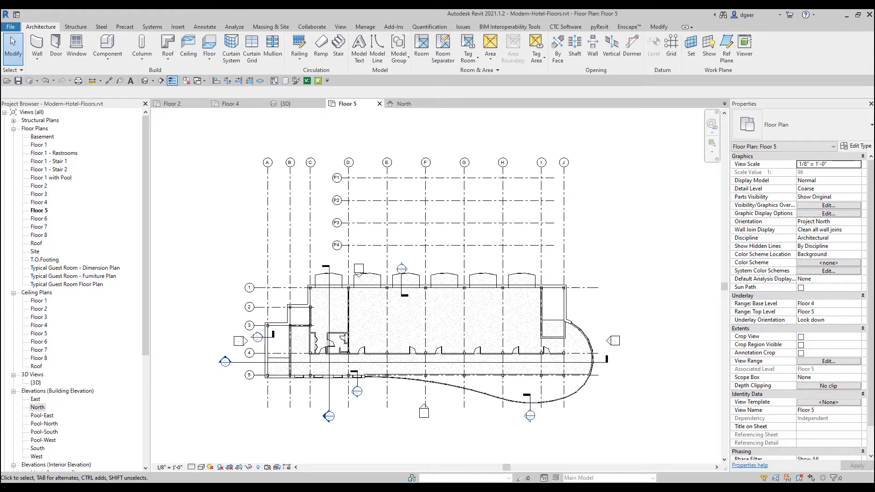
{"action": "scroll", "coordinate": [201, 42], "scroll_direction": "up", "scroll_amount": 1}
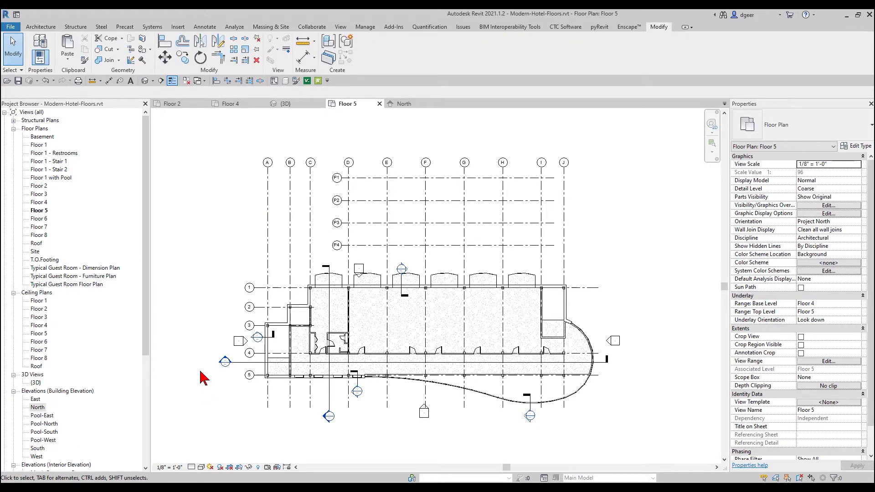
Close every view except the Floor 2 plan, then reopen the Floor 4 plan
{"action": "left_click", "coordinate": [189, 105]}
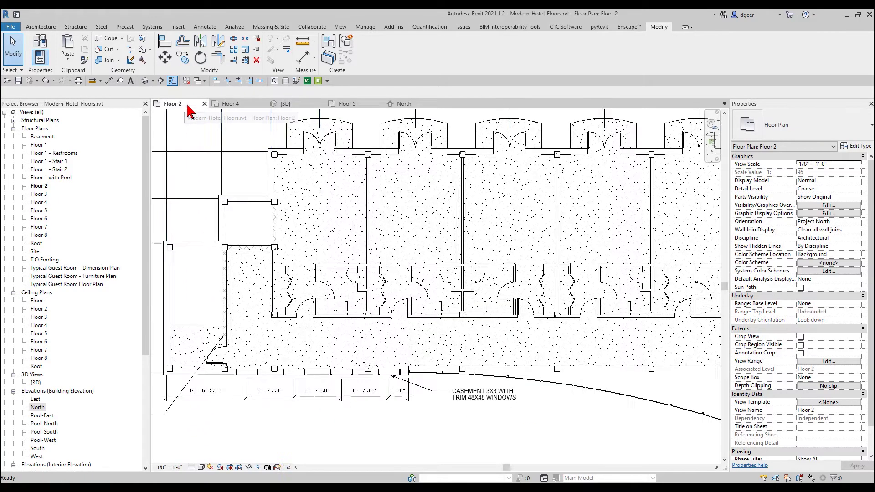
{"action": "left_click", "coordinate": [186, 81]}
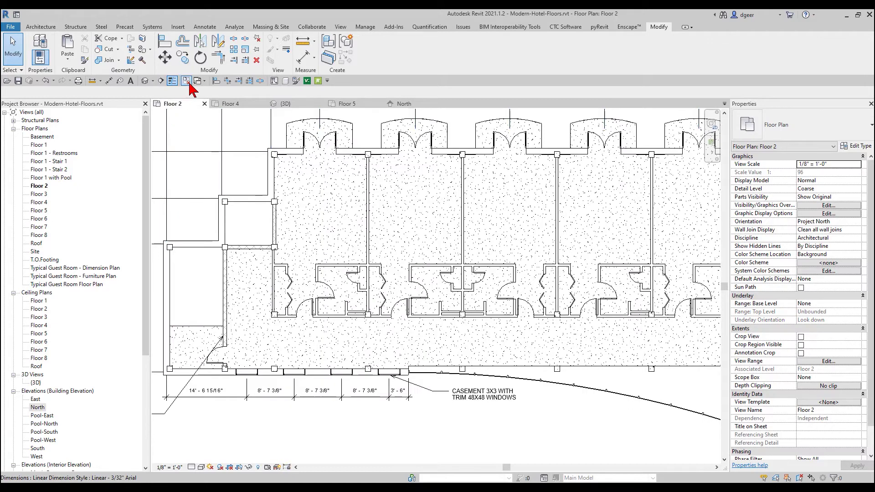
{"action": "double_click", "coordinate": [40, 203]}
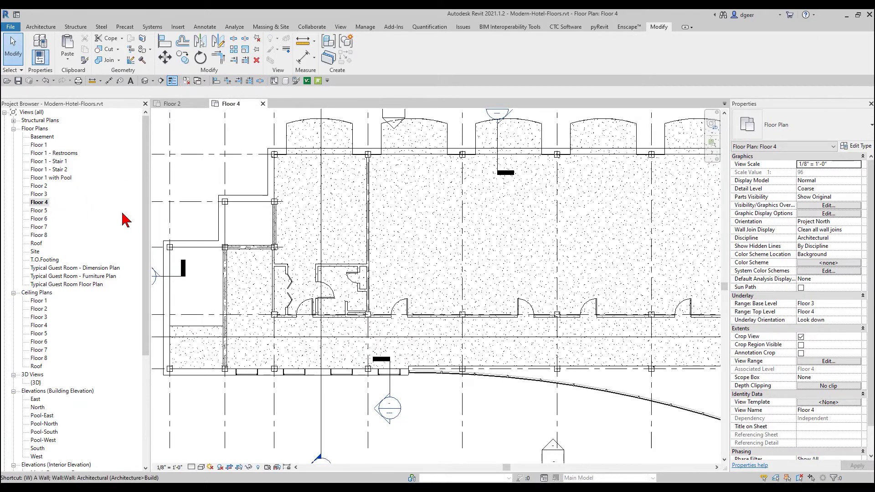
Tile the Floor 2 and Floor 4 plans side by side and zoom both to fit (WT, ZA)
{"action": "key", "text": "w"}
{"action": "key", "text": "t"}
{"action": "key", "text": "z"}
{"action": "key", "text": "a"}
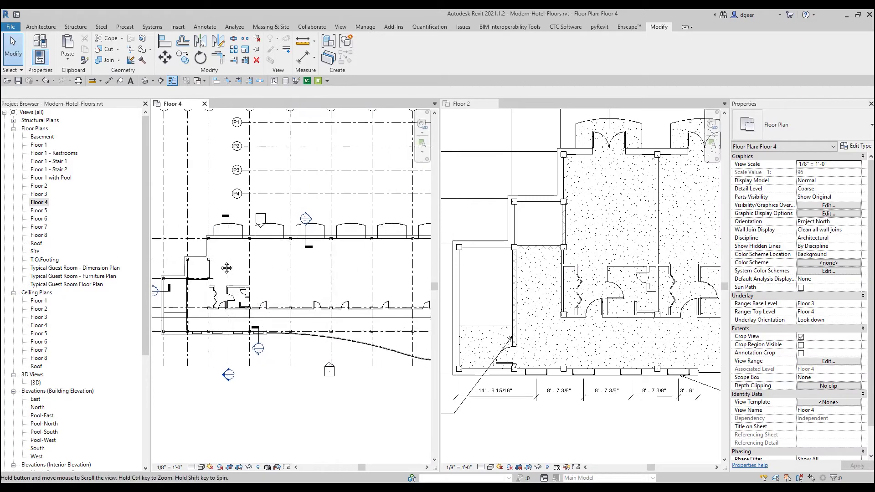
Select Floor 2's casement-window and interior-wall notes plus the left and top dimension strings, and copy them
{"action": "left_click", "coordinate": [478, 206]}
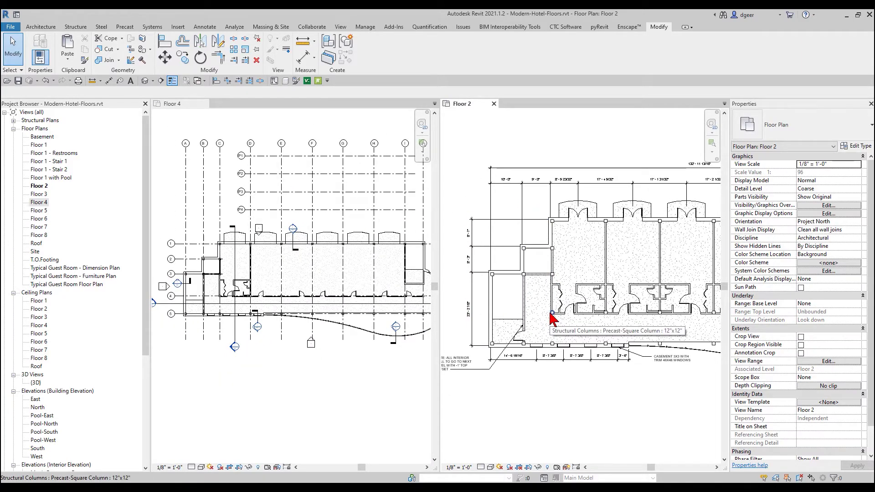
{"action": "left_click", "coordinate": [669, 361]}
{"action": "left_click", "coordinate": [477, 373], "text": "ctrl"}
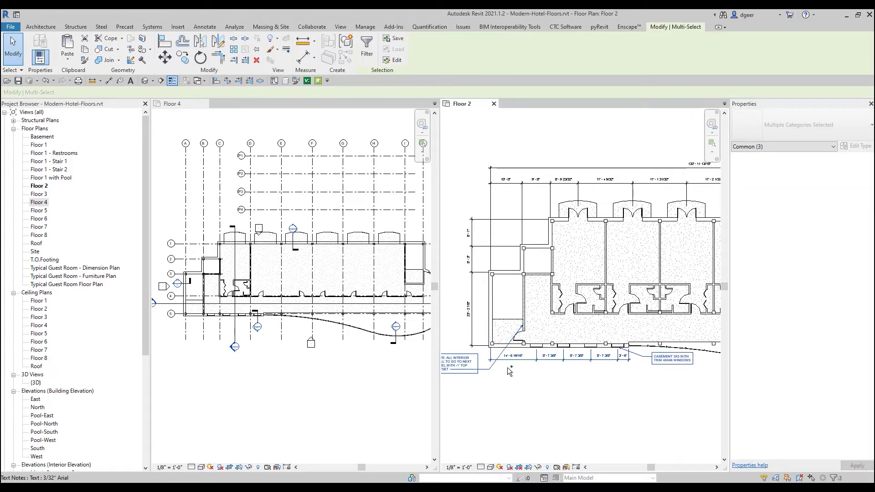
{"action": "left_click", "coordinate": [473, 283], "text": "ctrl"}
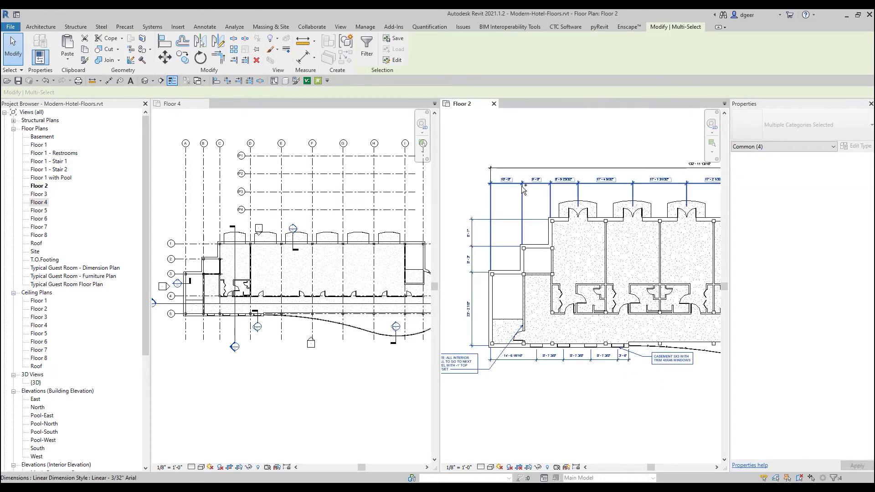
{"action": "left_click", "coordinate": [512, 193], "text": "ctrl"}
{"action": "left_click", "coordinate": [529, 169], "text": "ctrl"}
{"action": "left_click", "coordinate": [84, 51]}
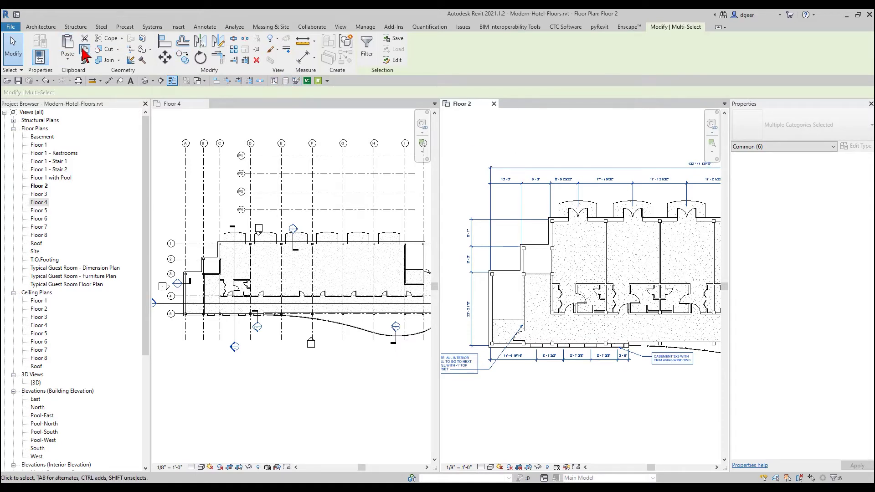
Paste the annotations into Floor 4 aligned to the same place and review their positions
{"action": "left_click", "coordinate": [68, 59]}
{"action": "left_click", "coordinate": [86, 74]}
{"action": "left_click", "coordinate": [214, 108]}
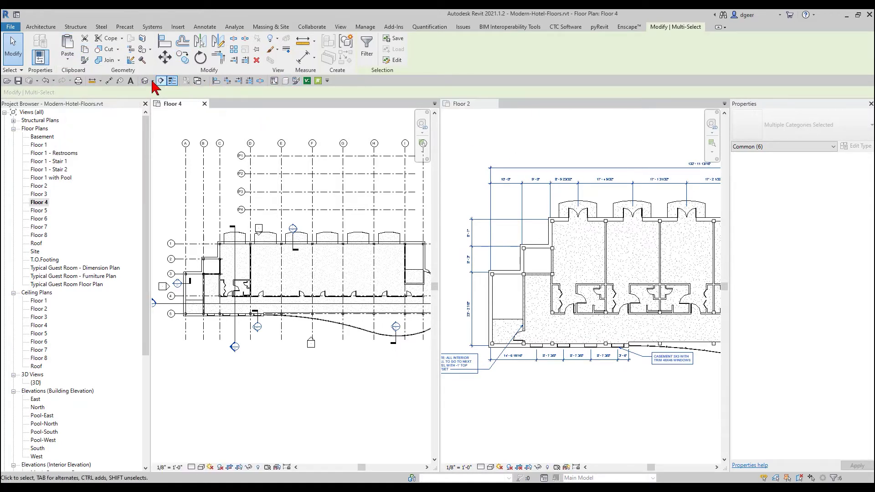
{"action": "left_click", "coordinate": [69, 62]}
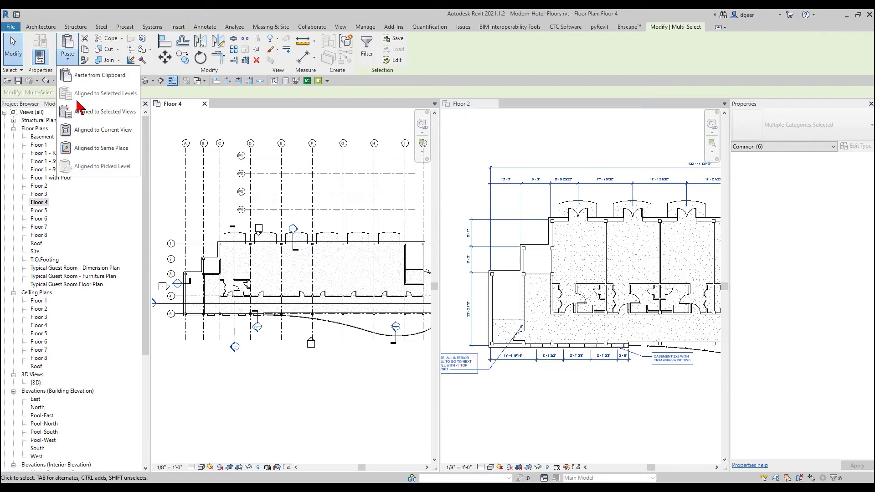
{"action": "left_click", "coordinate": [101, 148]}
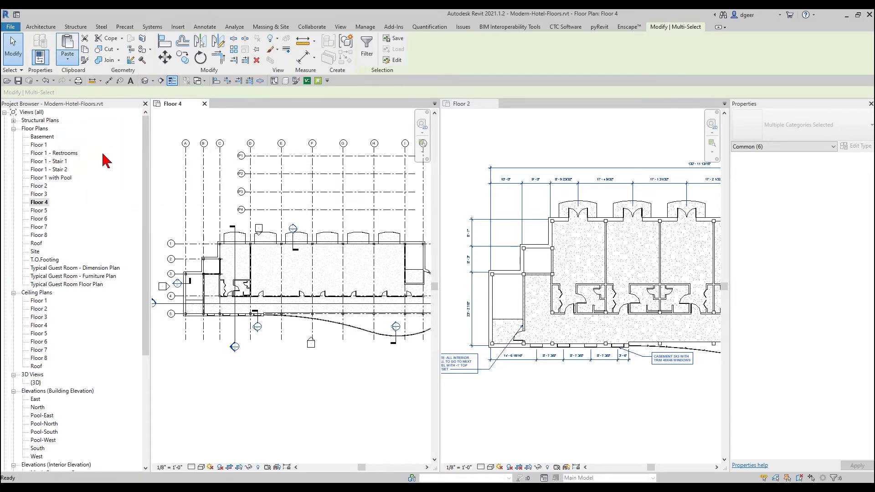
{"action": "left_click", "coordinate": [235, 373]}
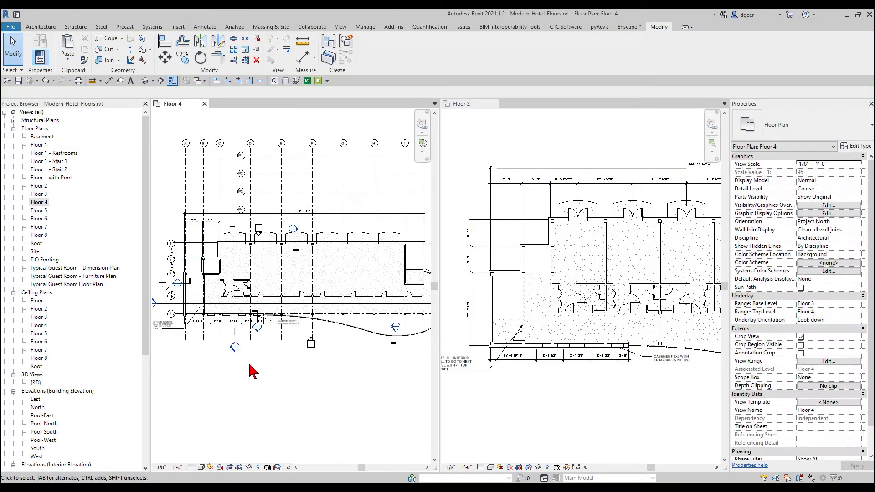
{"action": "scroll", "coordinate": [256, 369], "scroll_direction": "up", "scroll_amount": 2}
{"action": "scroll", "coordinate": [319, 346], "scroll_direction": "up", "scroll_amount": 2}
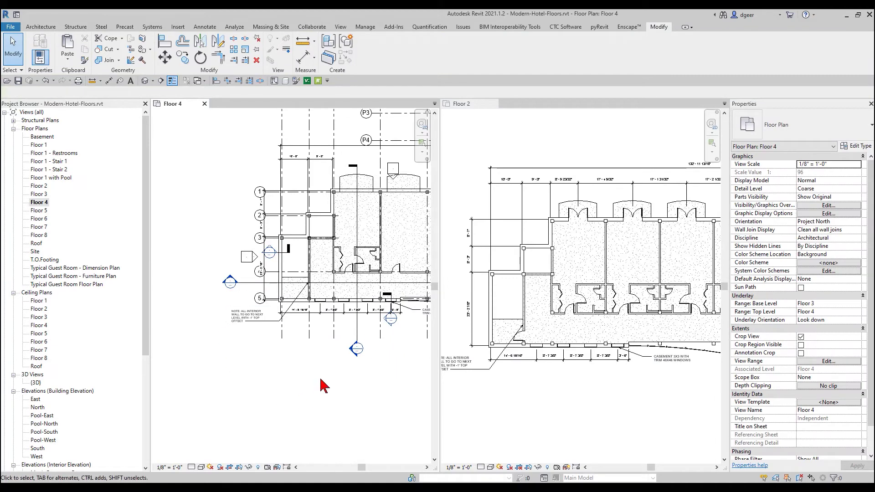
{"action": "scroll", "coordinate": [319, 365], "scroll_direction": "up", "scroll_amount": 2}
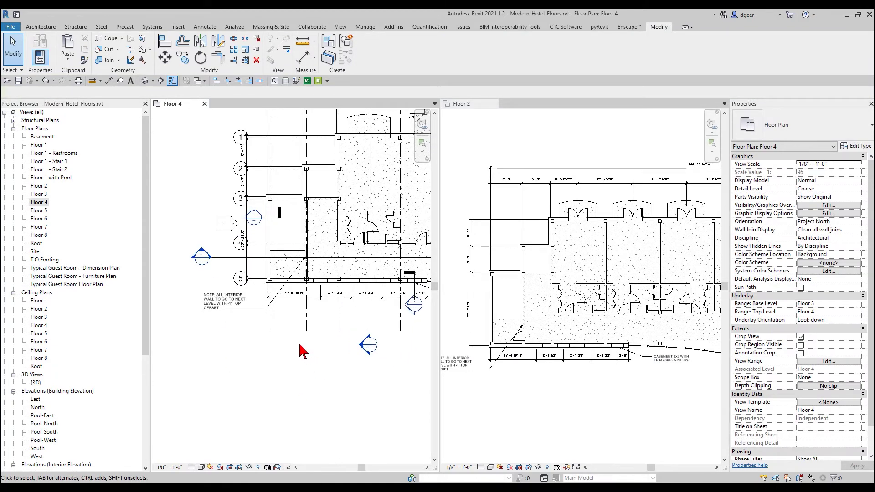
{"action": "middle_click_drag", "start_coordinate": [300, 353], "coordinate": [291, 377]}
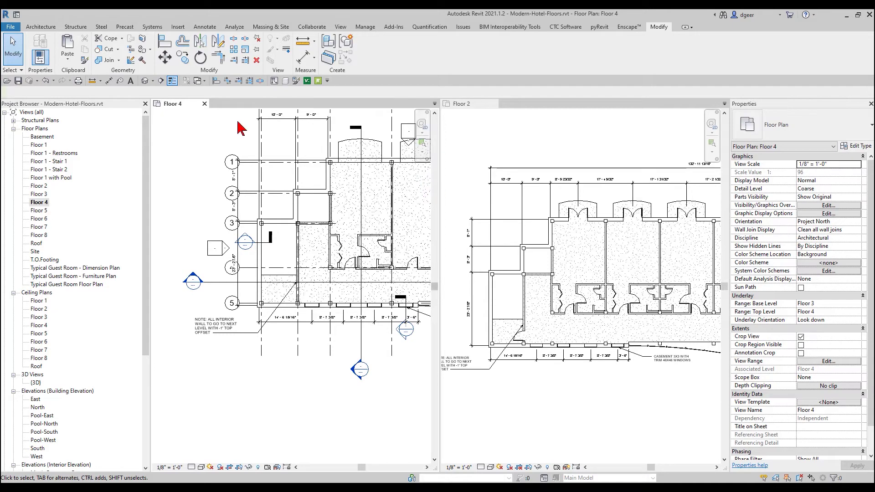
{"action": "left_click", "coordinate": [523, 190]}
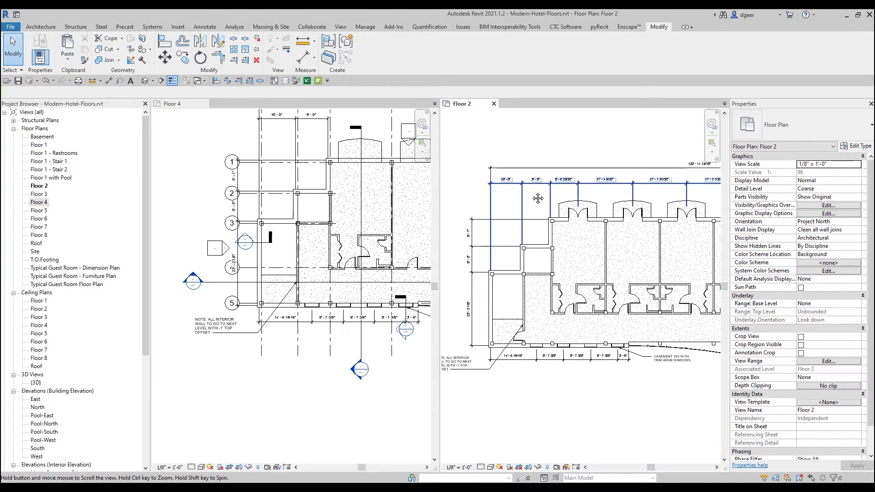
Select the first guest room's partition, closet and outer room walls on Floor 2
{"action": "scroll", "coordinate": [560, 367], "scroll_direction": "up", "scroll_amount": 5}
{"action": "middle_click_drag", "start_coordinate": [594, 312], "coordinate": [532, 319]}
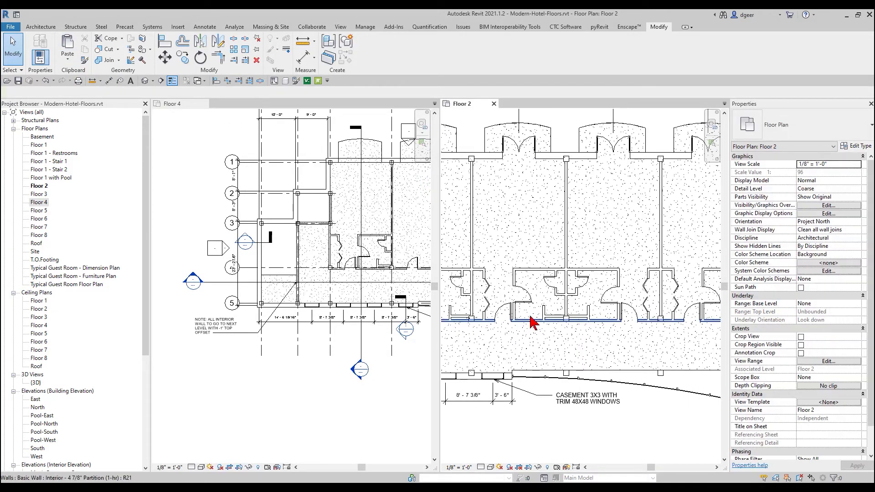
{"action": "left_click", "coordinate": [532, 273]}
{"action": "left_click", "coordinate": [515, 279], "text": "ctrl"}
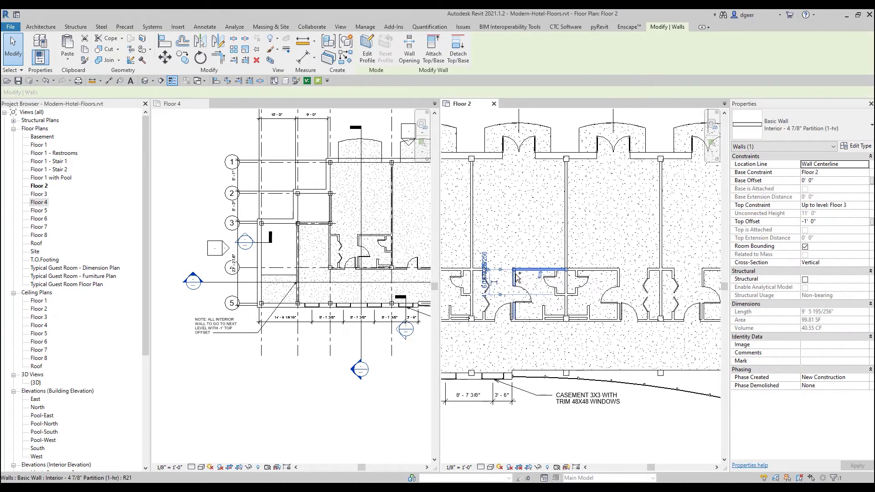
{"action": "left_click", "coordinate": [544, 314], "text": "ctrl"}
{"action": "left_click", "coordinate": [576, 270], "text": "ctrl"}
{"action": "left_click", "coordinate": [577, 273], "text": "ctrl"}
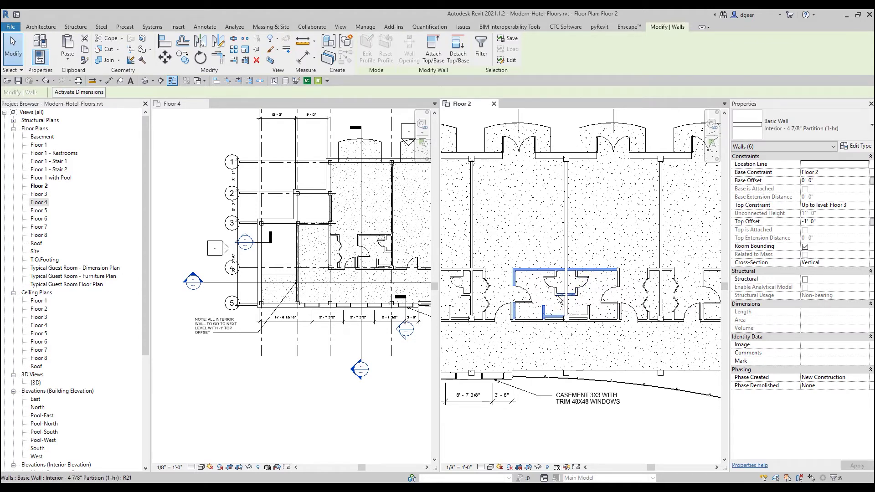
{"action": "left_click", "coordinate": [575, 294], "text": "ctrl"}
{"action": "left_click", "coordinate": [562, 294], "text": "ctrl"}
{"action": "scroll", "coordinate": [554, 276], "scroll_direction": "up", "scroll_amount": 2}
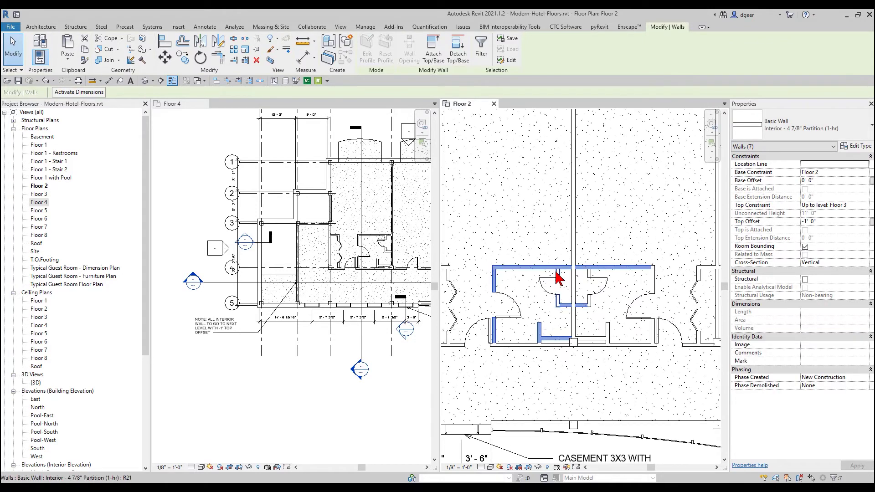
{"action": "left_click", "coordinate": [589, 279], "text": "ctrl"}
{"action": "left_click", "coordinate": [608, 332], "text": "ctrl"}
{"action": "left_click", "coordinate": [629, 343], "text": "ctrl"}
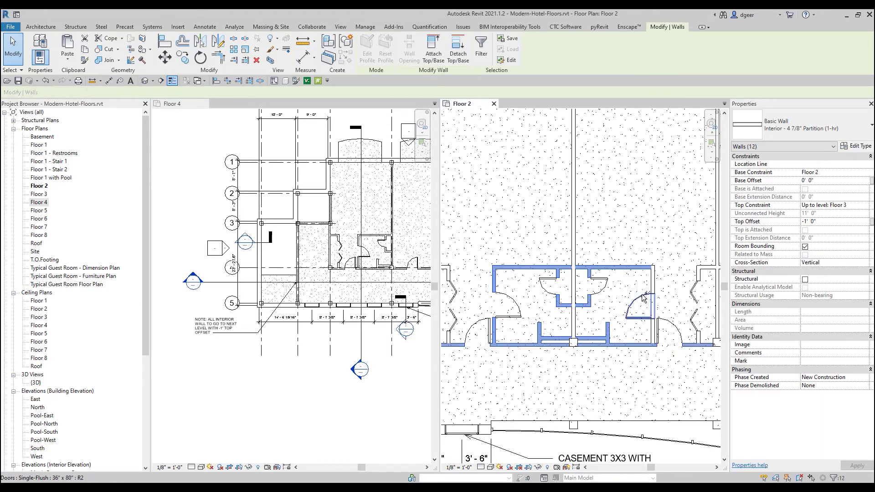
{"action": "left_click", "coordinate": [654, 319], "text": "ctrl"}
{"action": "left_click", "coordinate": [651, 287], "text": "ctrl"}
Add the neighbouring units' walls to the selection until twenty walls are selected
{"action": "middle_click_drag", "start_coordinate": [528, 294], "coordinate": [633, 298]}
{"action": "left_click", "coordinate": [551, 275], "text": "ctrl"}
{"action": "scroll", "coordinate": [539, 242], "scroll_direction": "down", "scroll_amount": 2}
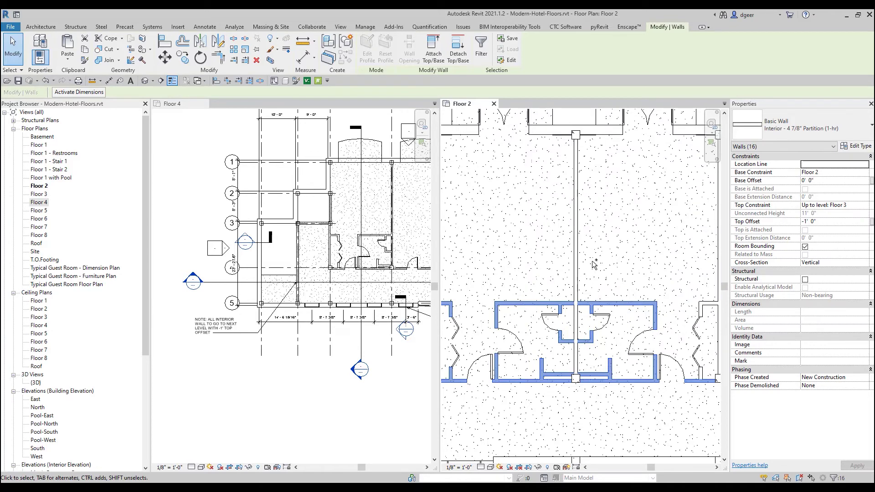
{"action": "left_click", "coordinate": [576, 257], "text": "ctrl"}
{"action": "middle_click_drag", "start_coordinate": [576, 257], "coordinate": [598, 283]}
{"action": "left_click", "coordinate": [666, 301], "text": "ctrl"}
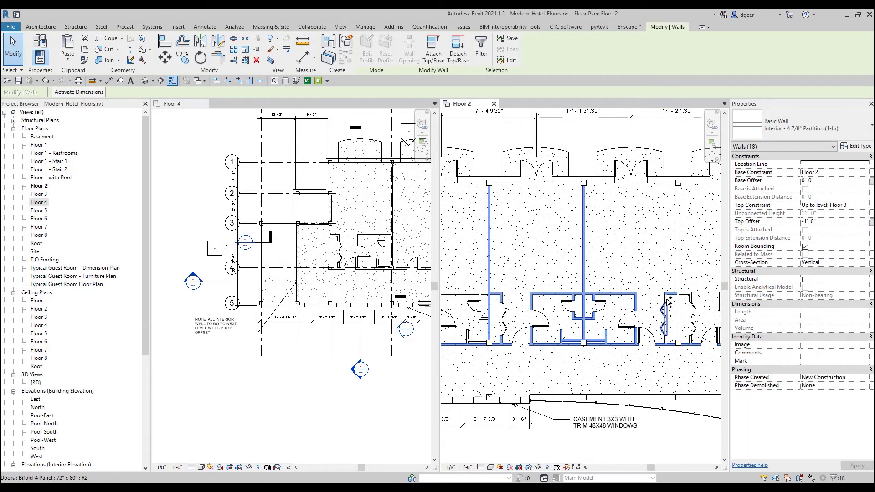
{"action": "scroll", "coordinate": [668, 297], "scroll_direction": "up", "scroll_amount": 3}
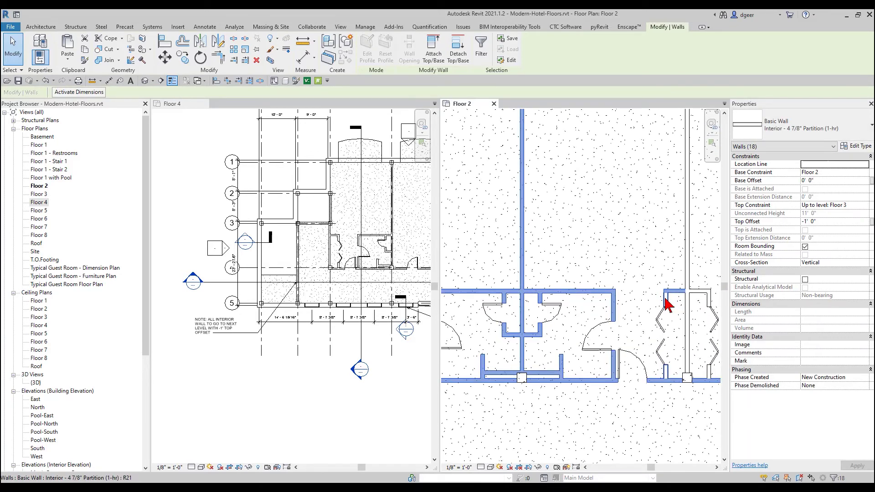
{"action": "left_click", "coordinate": [692, 270], "text": "ctrl"}
{"action": "scroll", "coordinate": [638, 292], "scroll_direction": "down", "scroll_amount": 3}
{"action": "left_click", "coordinate": [577, 279], "text": "ctrl"}
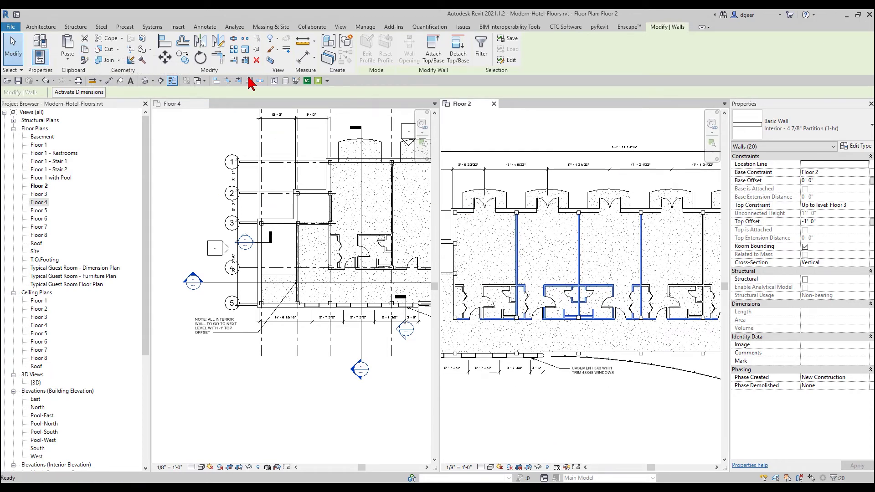
Create a new project from the DWG-Arch Template, opening its Level 1 floor plan
{"action": "left_click", "coordinate": [10, 27]}
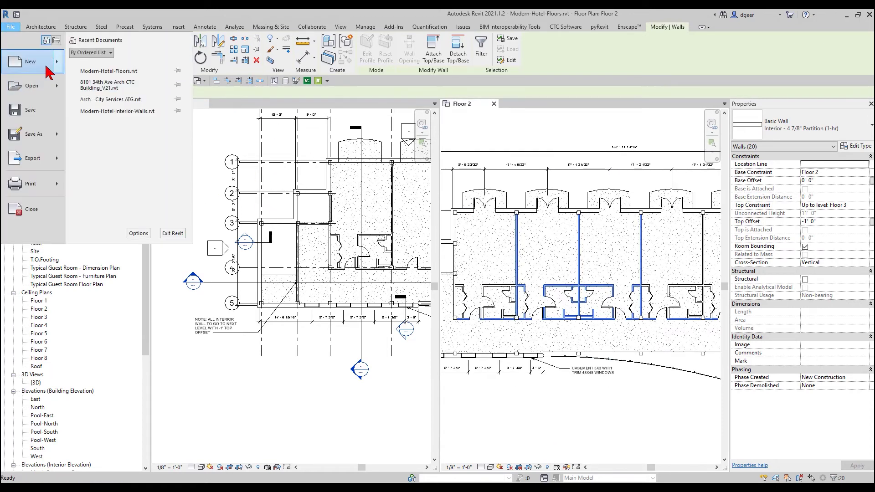
{"action": "left_click", "coordinate": [47, 68]}
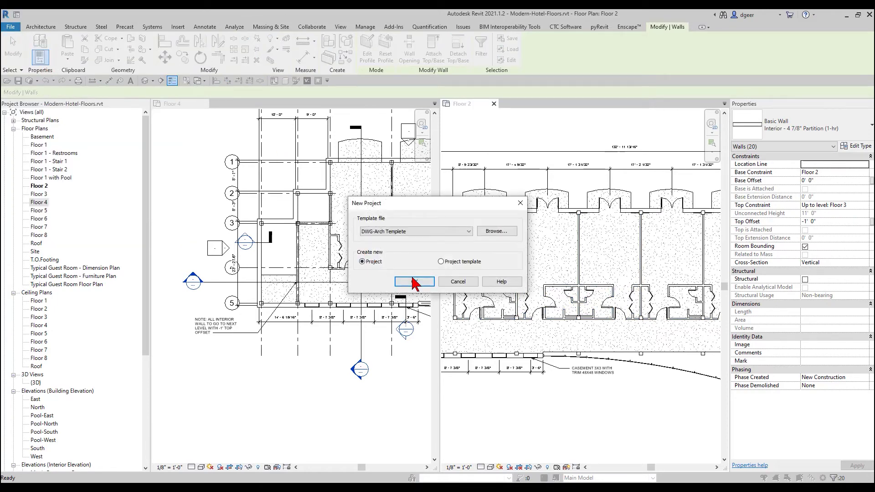
{"action": "left_click", "coordinate": [415, 281]}
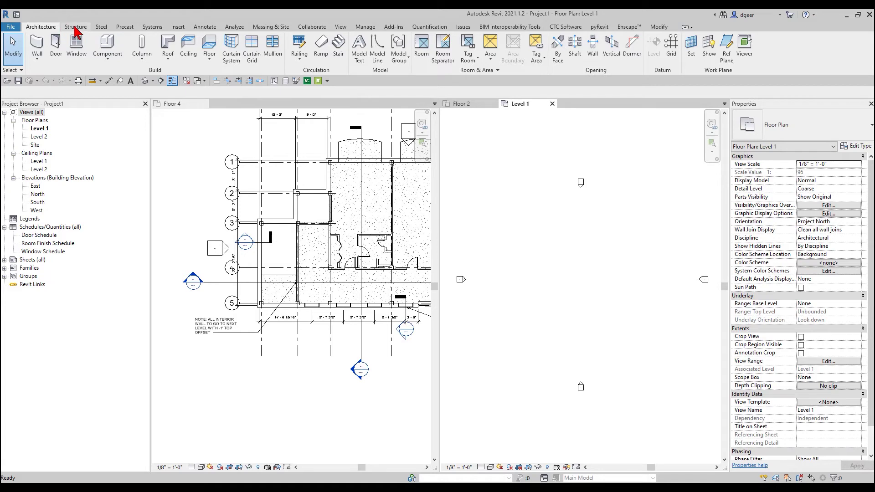
{"action": "left_click", "coordinate": [659, 27]}
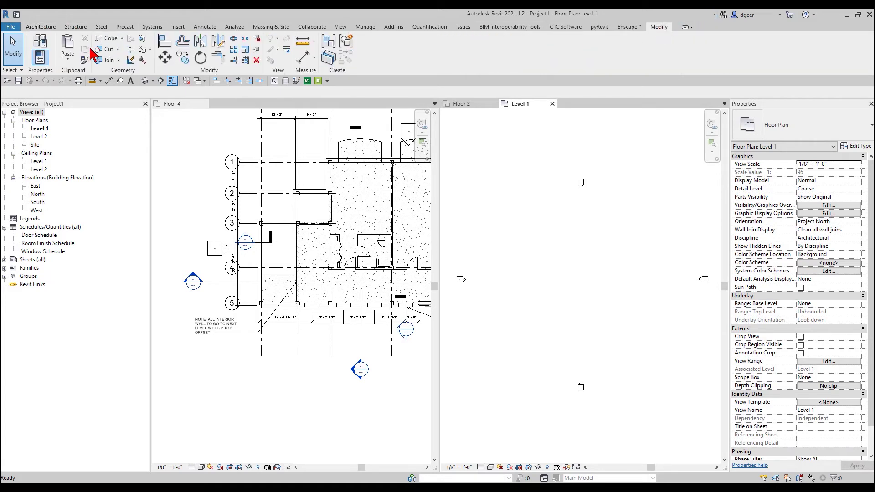
Paste the copied guest-room walls into Level 1, accepting the duplicate types warning
{"action": "left_click", "coordinate": [67, 59]}
{"action": "left_click", "coordinate": [92, 78]}
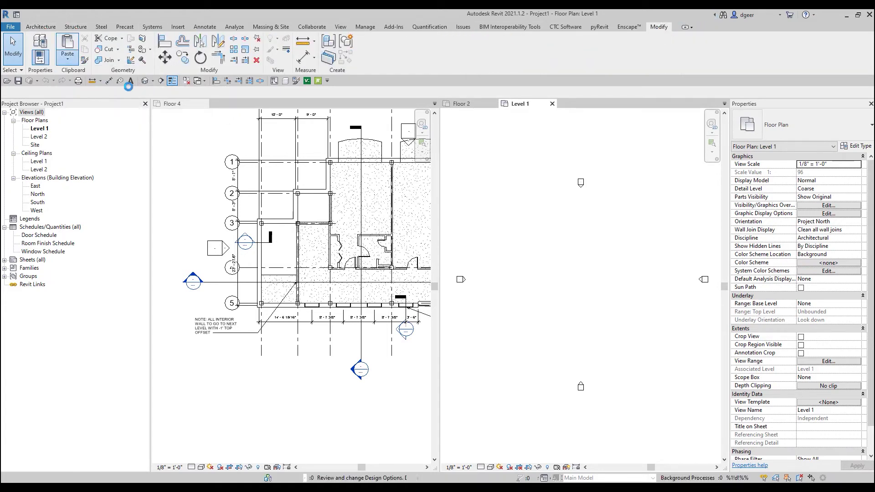
{"action": "left_click", "coordinate": [463, 291]}
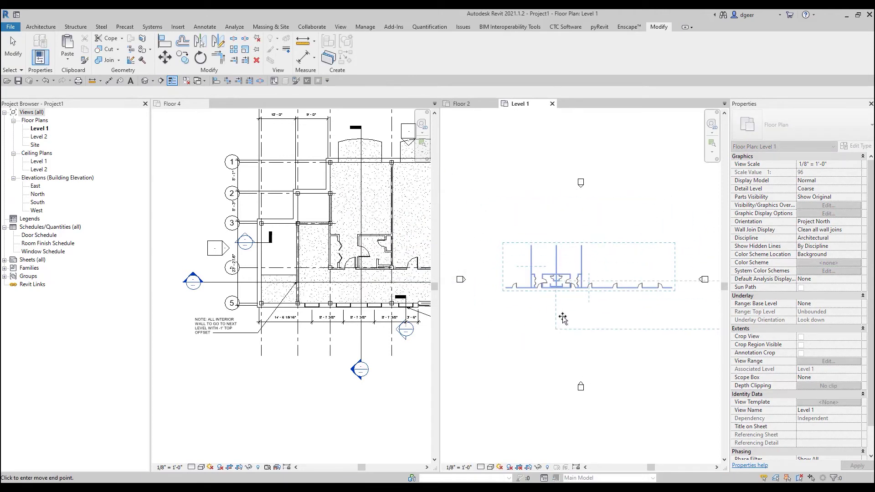
{"action": "left_click", "coordinate": [524, 315]}
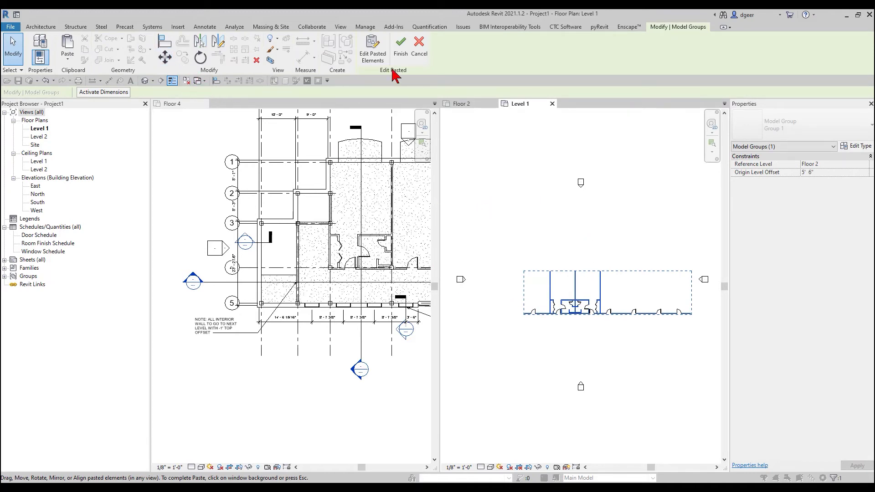
Move the pasted group from its wall end to the west elevation marker, then close Floor 4
{"action": "left_click", "coordinate": [166, 64]}
{"action": "scroll", "coordinate": [520, 314], "scroll_direction": "up", "scroll_amount": 5}
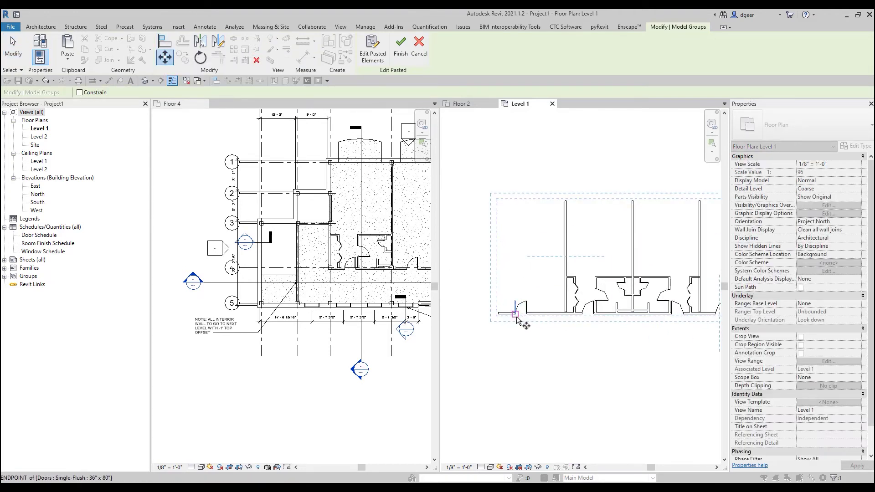
{"action": "left_click", "coordinate": [516, 310]}
{"action": "scroll", "coordinate": [503, 251], "scroll_direction": "down", "scroll_amount": 3}
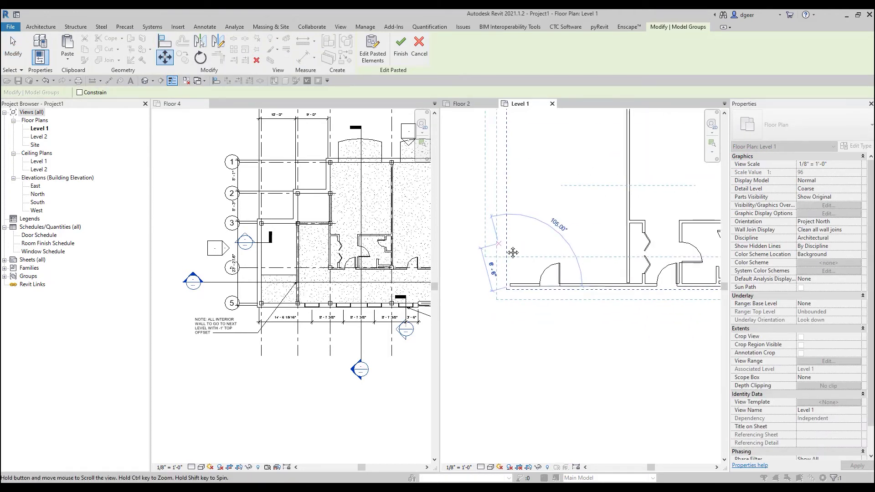
{"action": "middle_click_drag", "start_coordinate": [503, 243], "coordinate": [653, 277]}
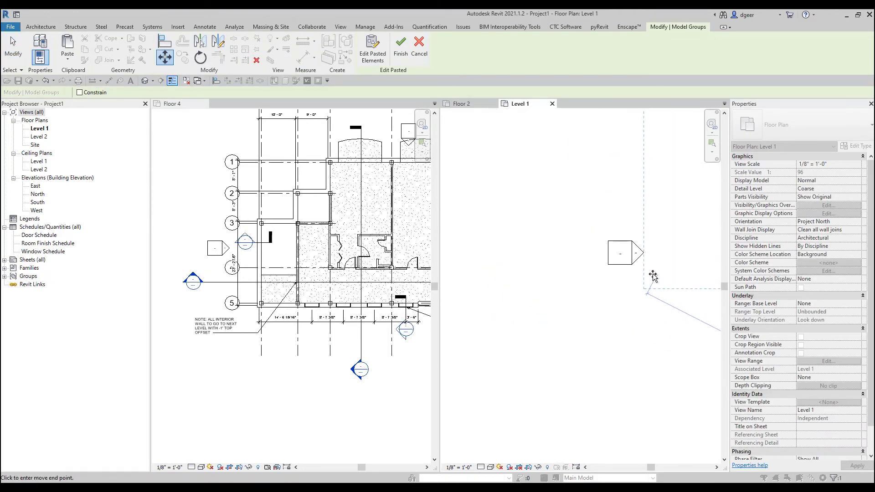
{"action": "left_click", "coordinate": [640, 253]}
{"action": "scroll", "coordinate": [641, 334], "scroll_direction": "down", "scroll_amount": 3}
{"action": "middle_click_drag", "start_coordinate": [641, 334], "coordinate": [433, 302]}
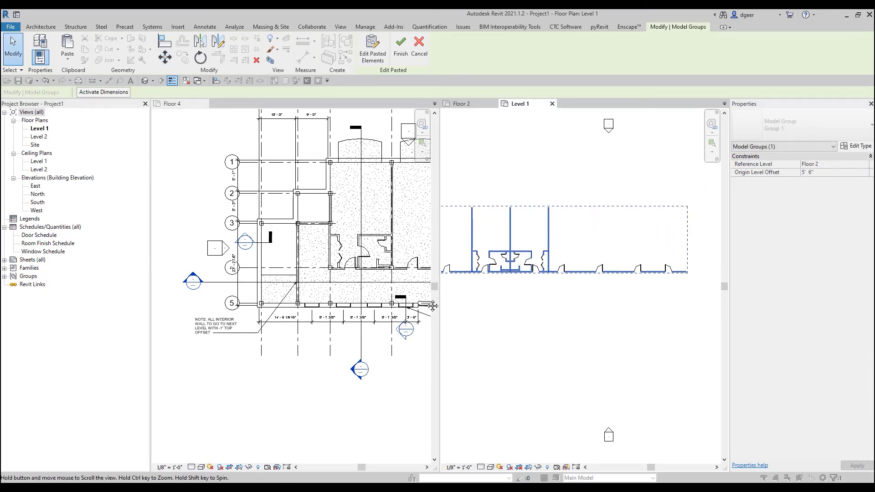
{"action": "scroll", "coordinate": [594, 330], "scroll_direction": "down", "scroll_amount": 1}
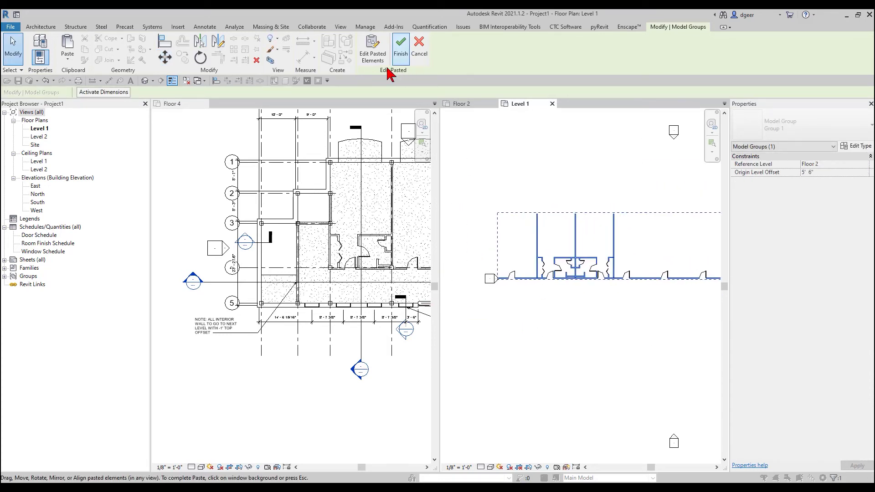
{"action": "left_click", "coordinate": [205, 104]}
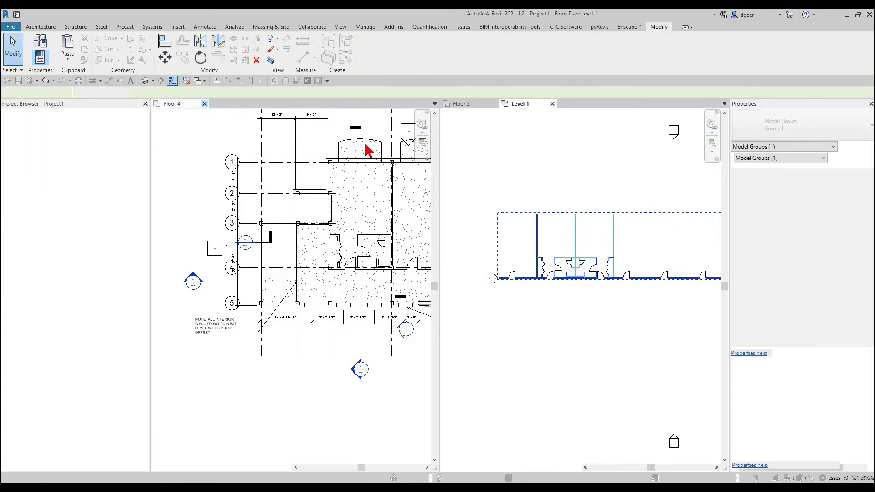
Move the pasted group's wall corner onto the south elevation marker and finish the paste
{"action": "scroll", "coordinate": [233, 288], "scroll_direction": "up", "scroll_amount": 3}
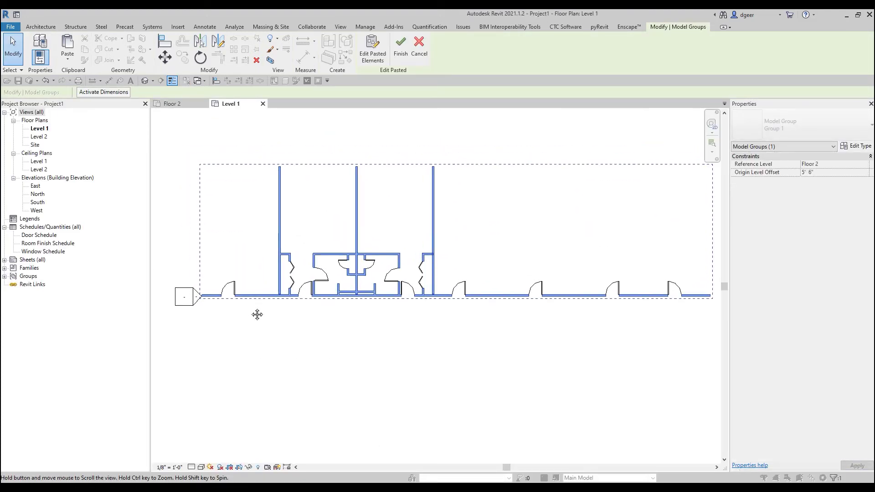
{"action": "left_click", "coordinate": [372, 50]}
{"action": "left_click", "coordinate": [165, 56]}
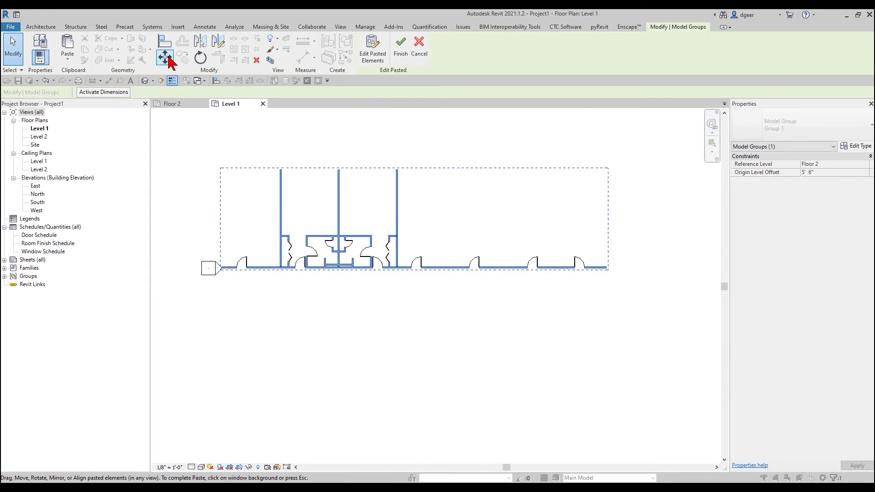
{"action": "left_click", "coordinate": [224, 271]}
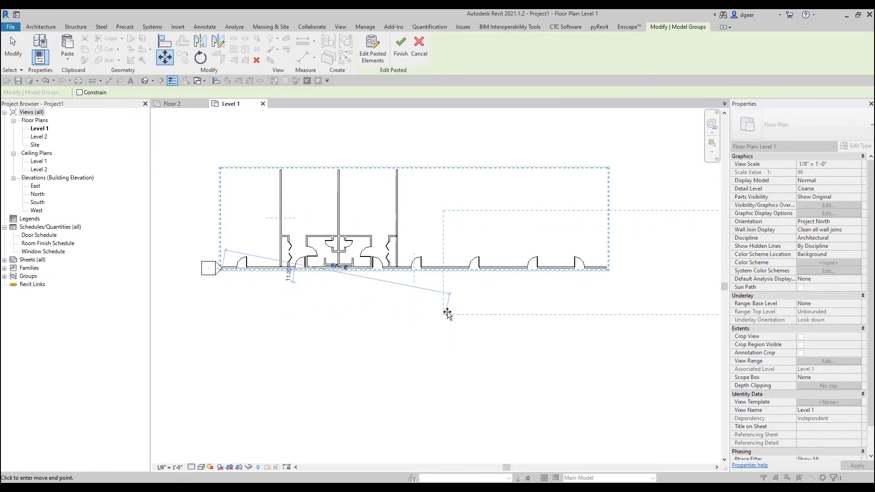
{"action": "middle_click_drag", "start_coordinate": [447, 308], "coordinate": [299, 201]}
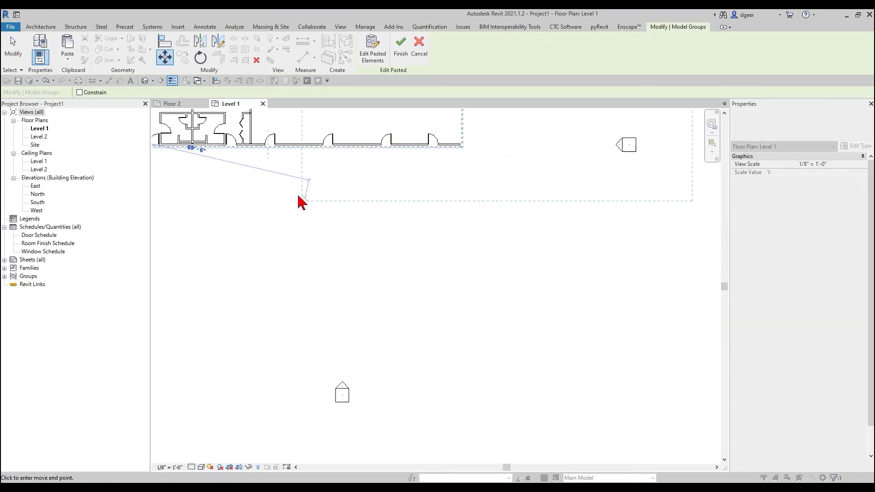
{"action": "left_click", "coordinate": [345, 382]}
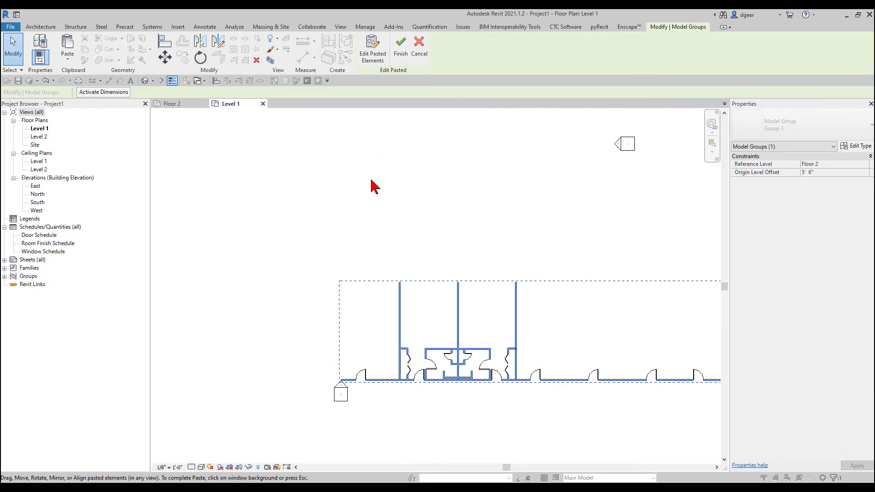
{"action": "left_click", "coordinate": [400, 45]}
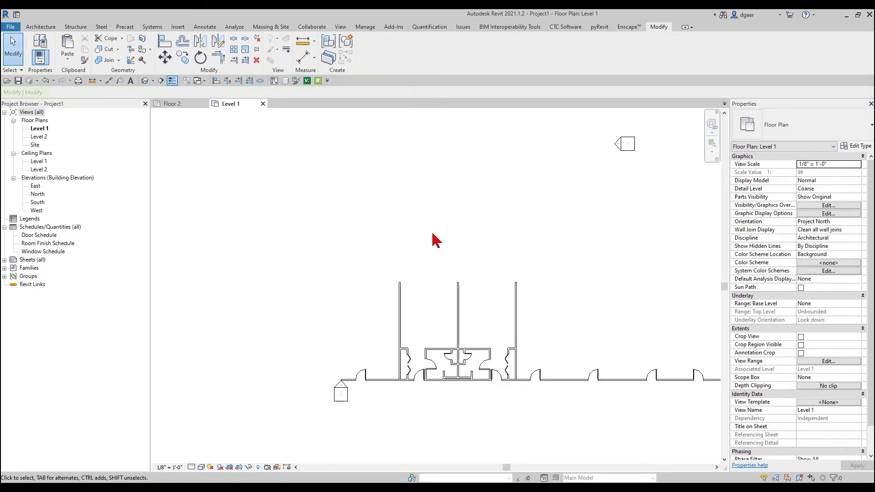